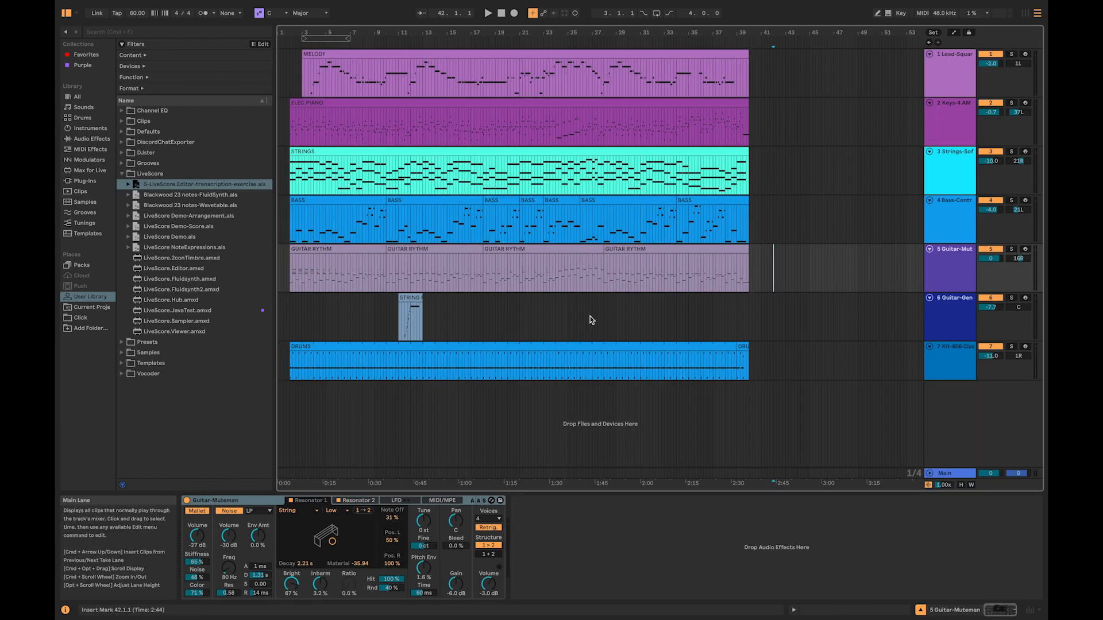
Step: Insert a new MIDI track below the Kit-606 drums track and rename it MASTER
left_click(682, 403)
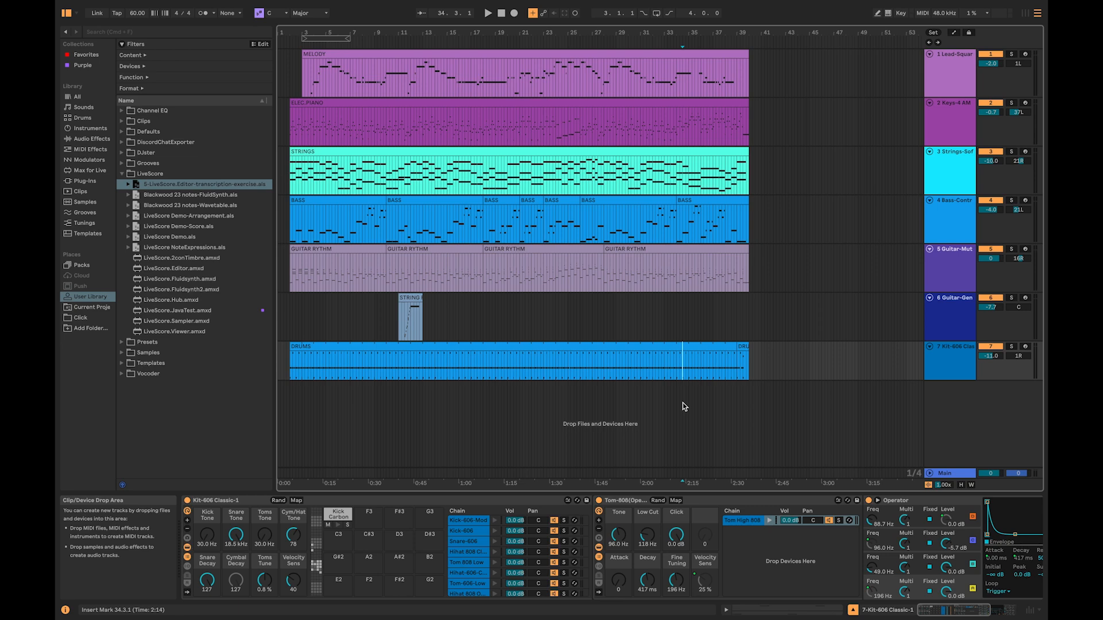
key("super+shift+t")
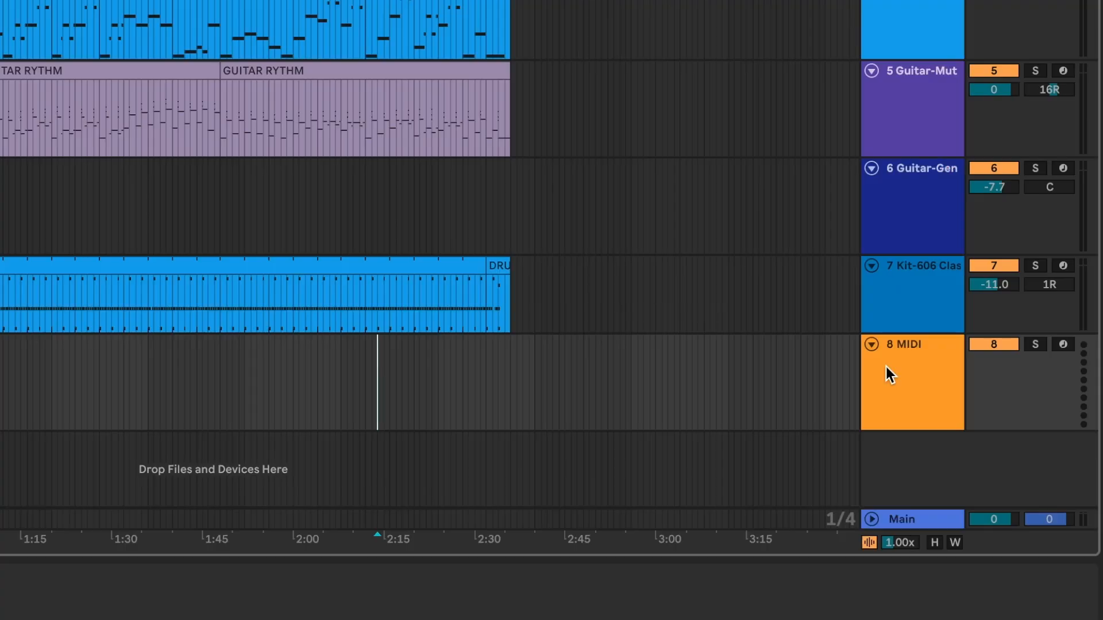
key("super+r")
type("MASTER")
key("Return")
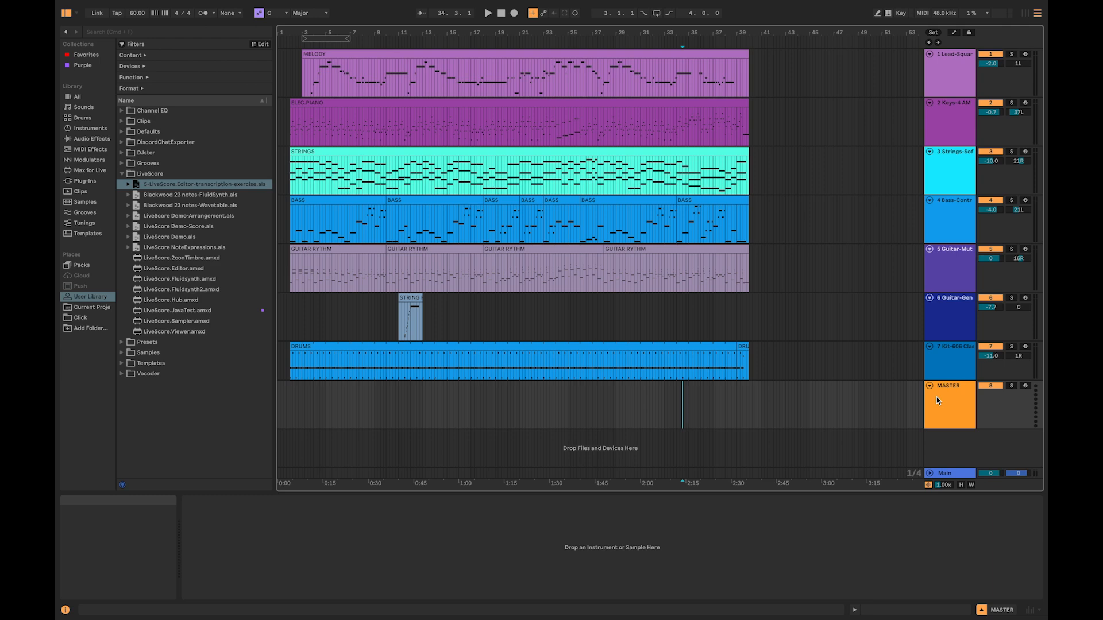
Step: Load LiveScore.Editor.amxd onto the MASTER track, view its editor window and return to the arrangement
left_click(848, 399)
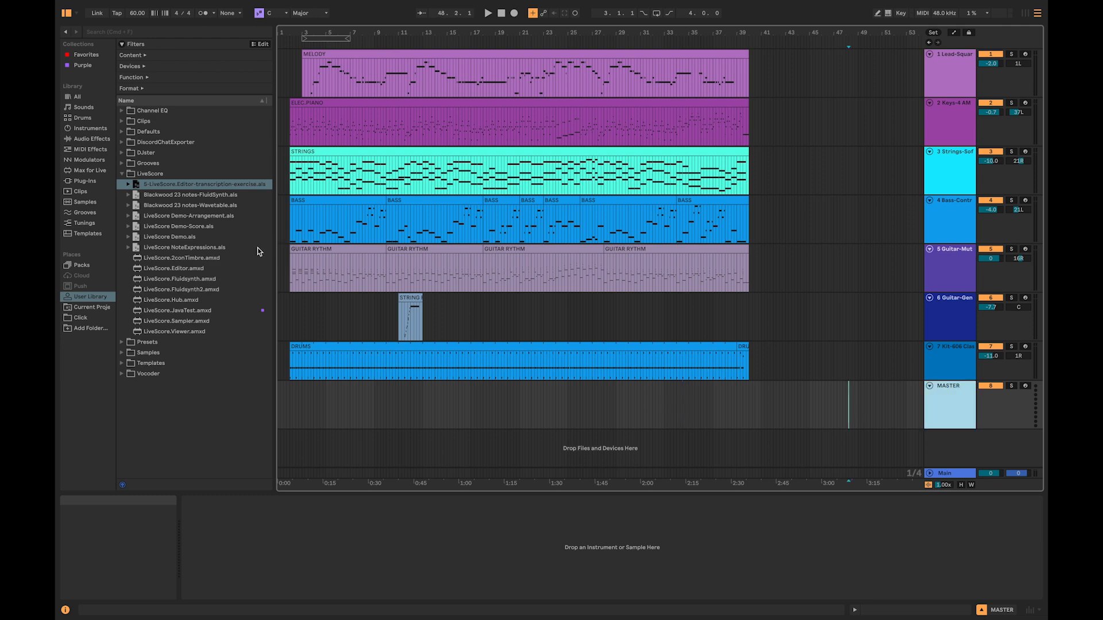
left_click(188, 269)
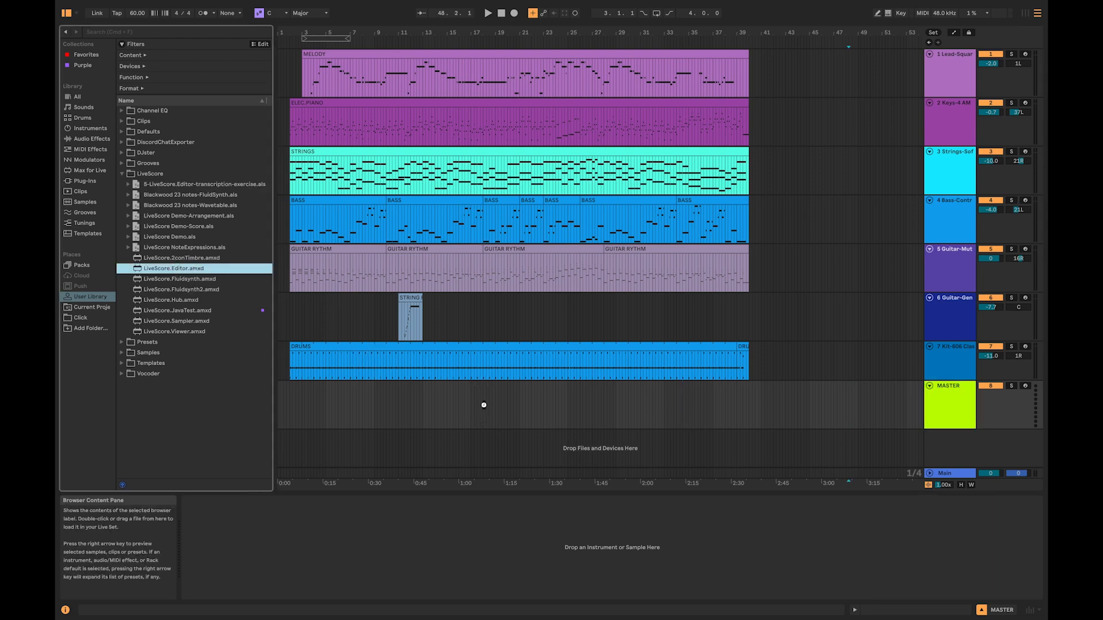
left_click_drag(484, 405, 483, 405)
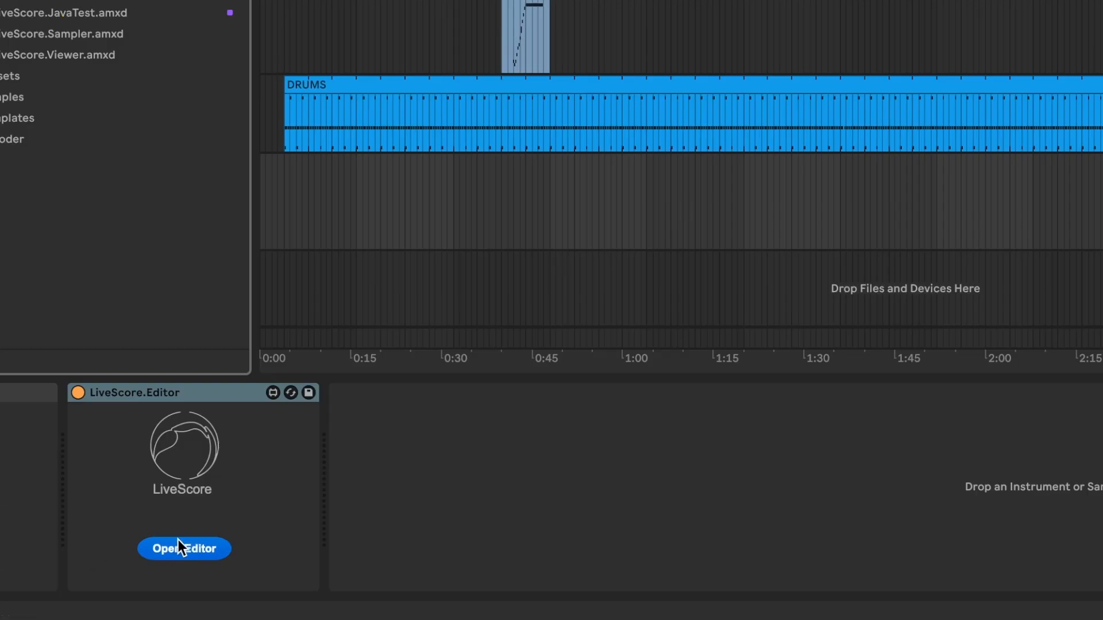
left_click(239, 578)
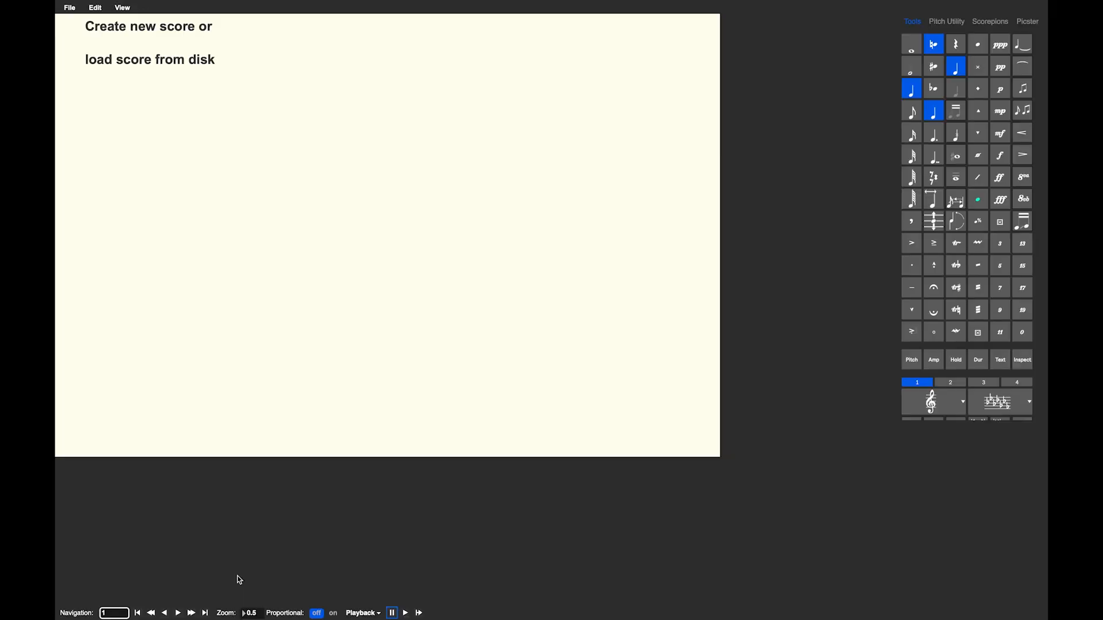
key("ctrl+Left")
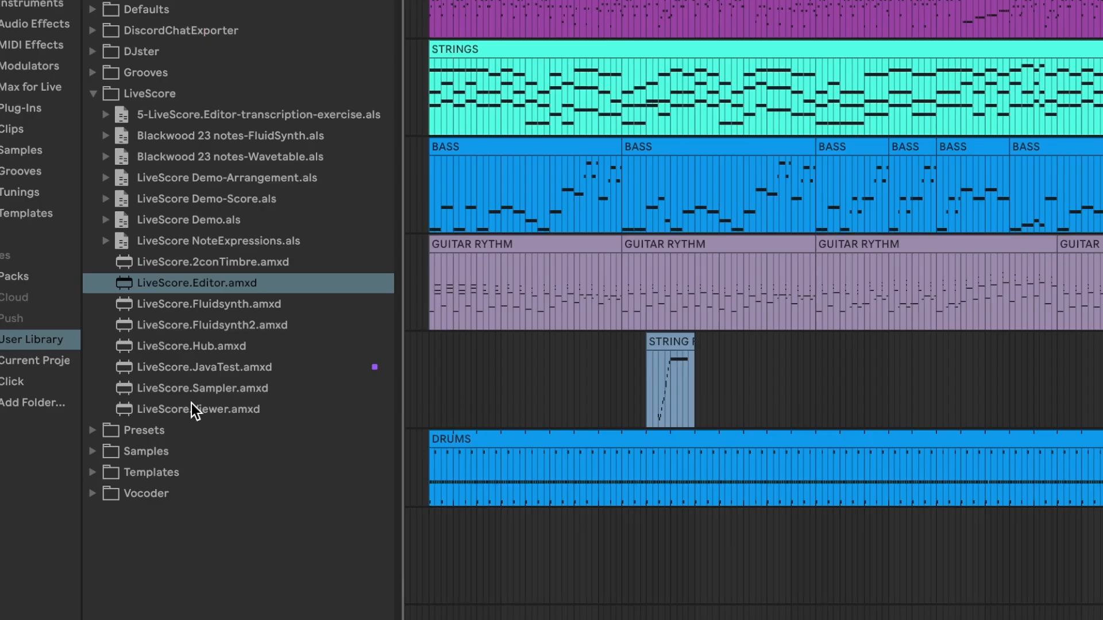
Step: Load LiveScore.Viewer.amxd onto the Lead-Square track and transcribe the MELODY clip in it
left_click(154, 409)
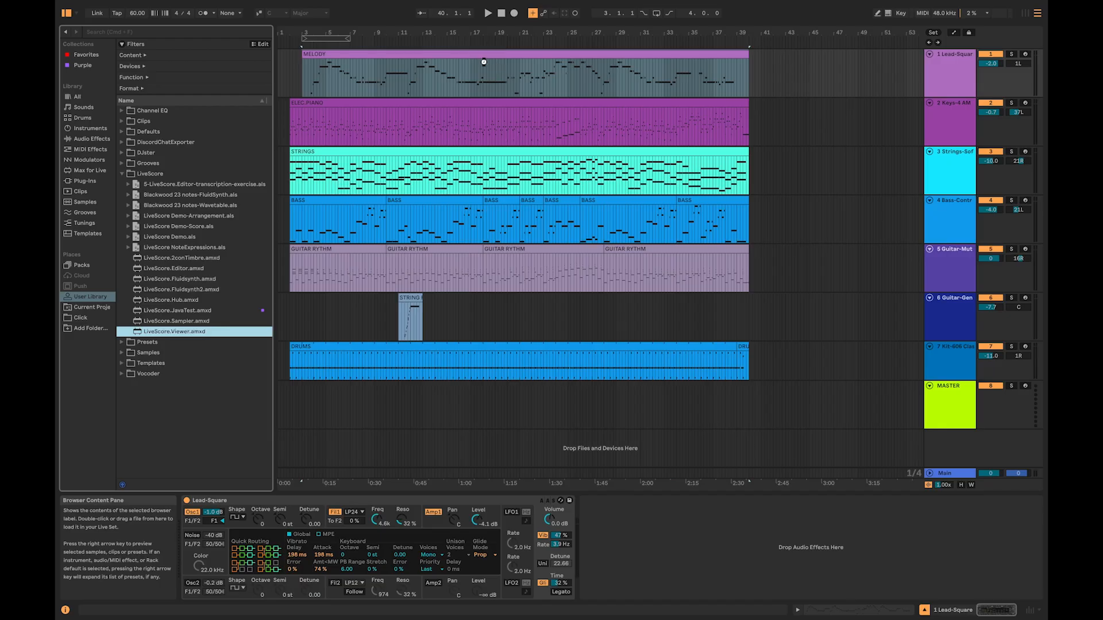
left_click_drag(154, 408, 484, 61)
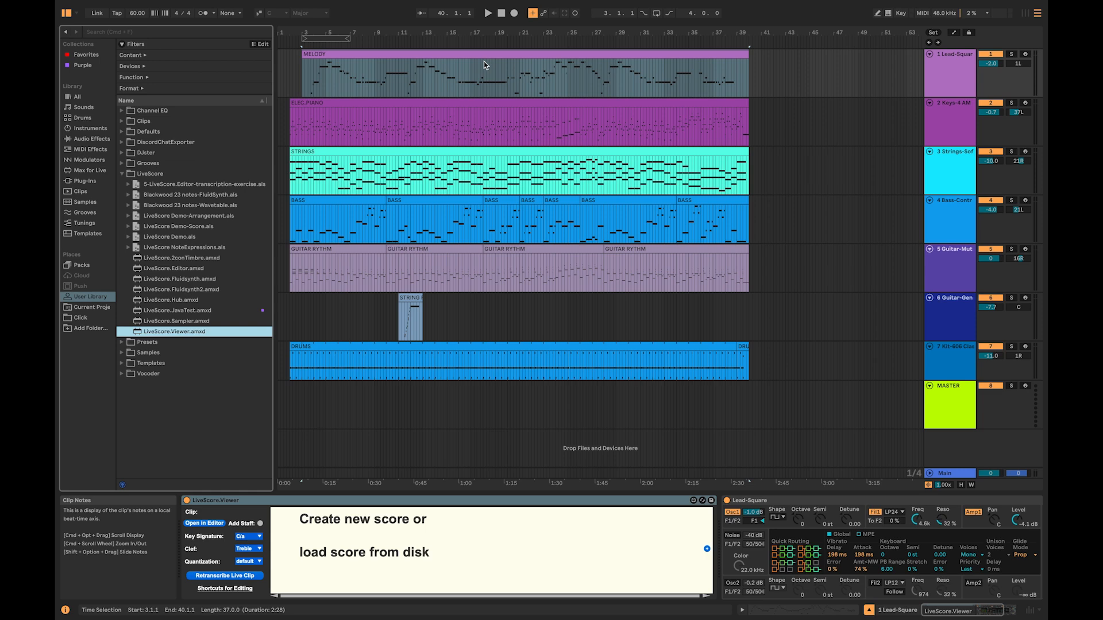
left_click(485, 66)
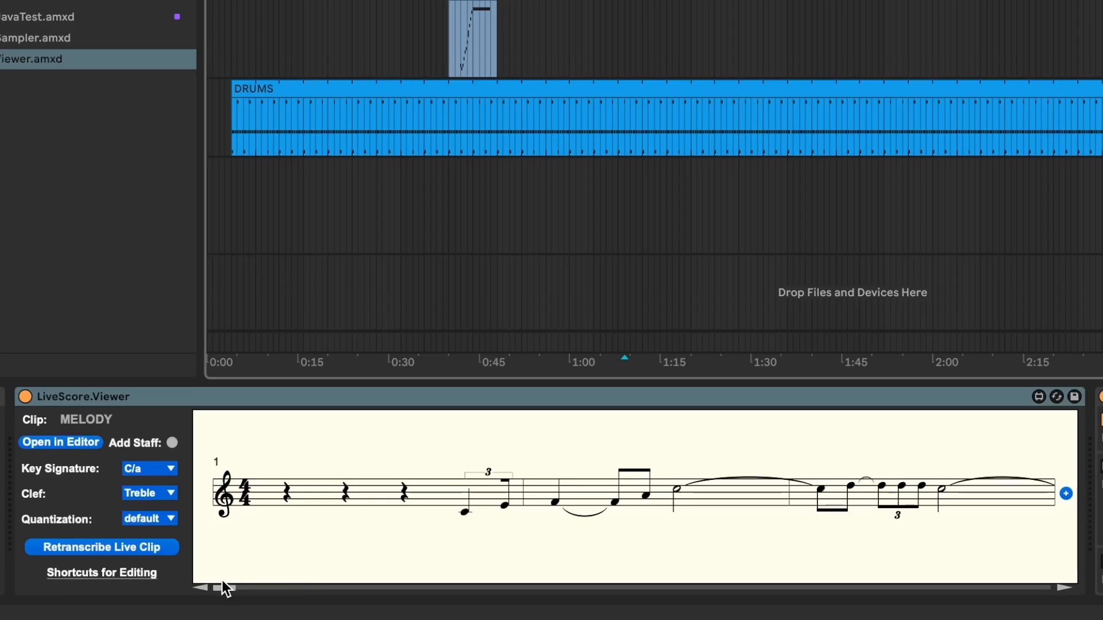
Step: Set the quantization of the MELODY transcription to 16nt in LiveScore.Viewer
left_click_drag(227, 587, 308, 584)
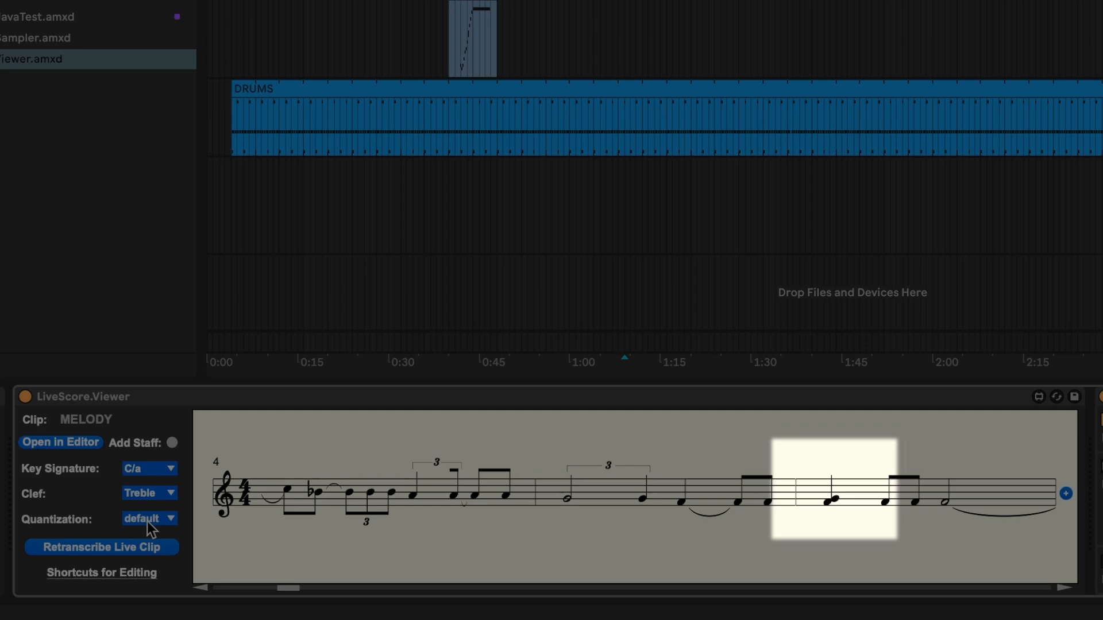
left_click(147, 522)
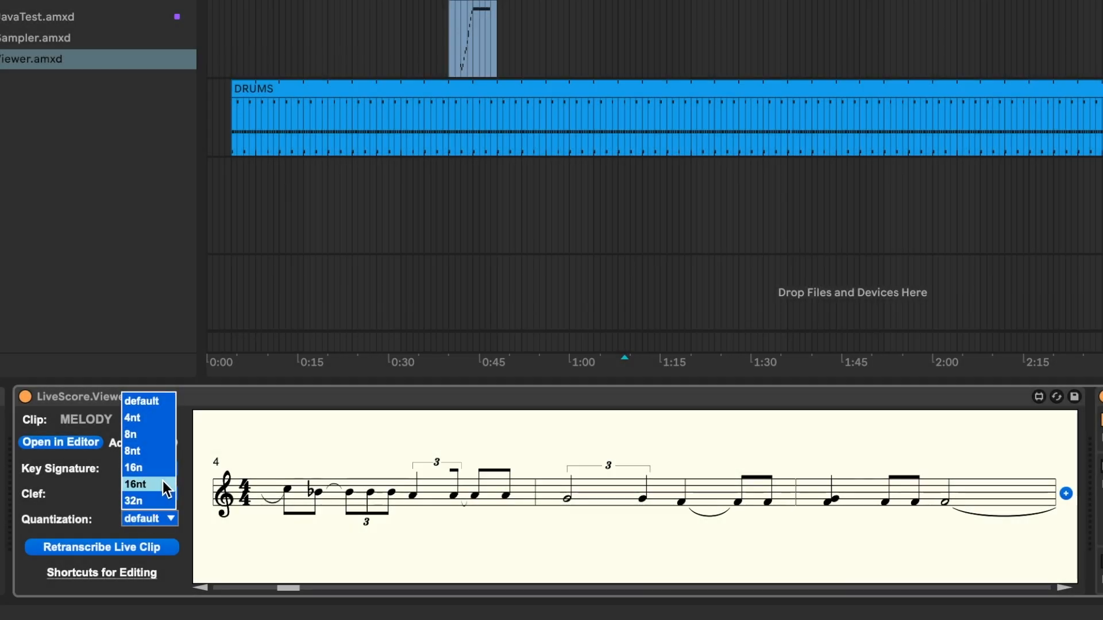
left_click(163, 484)
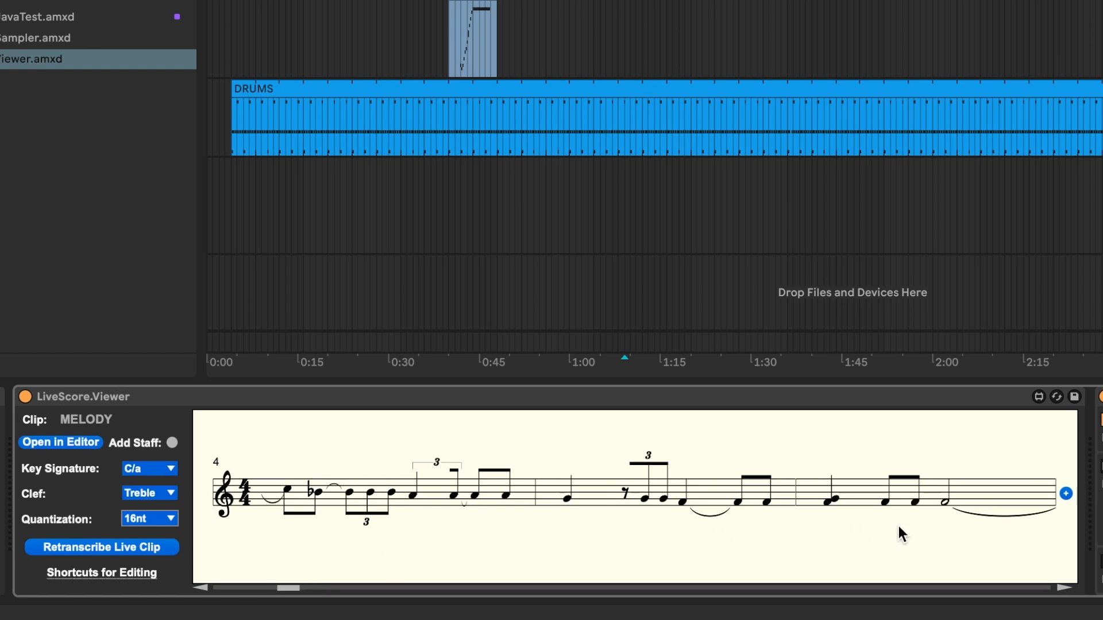
Step: Delete the extra G3 note that overlaps another note at bar 6 of the MELODY clip
scroll(829, 502, "right", 1)
scroll(660, 516, "left", 1)
left_click_drag(289, 587, 340, 589)
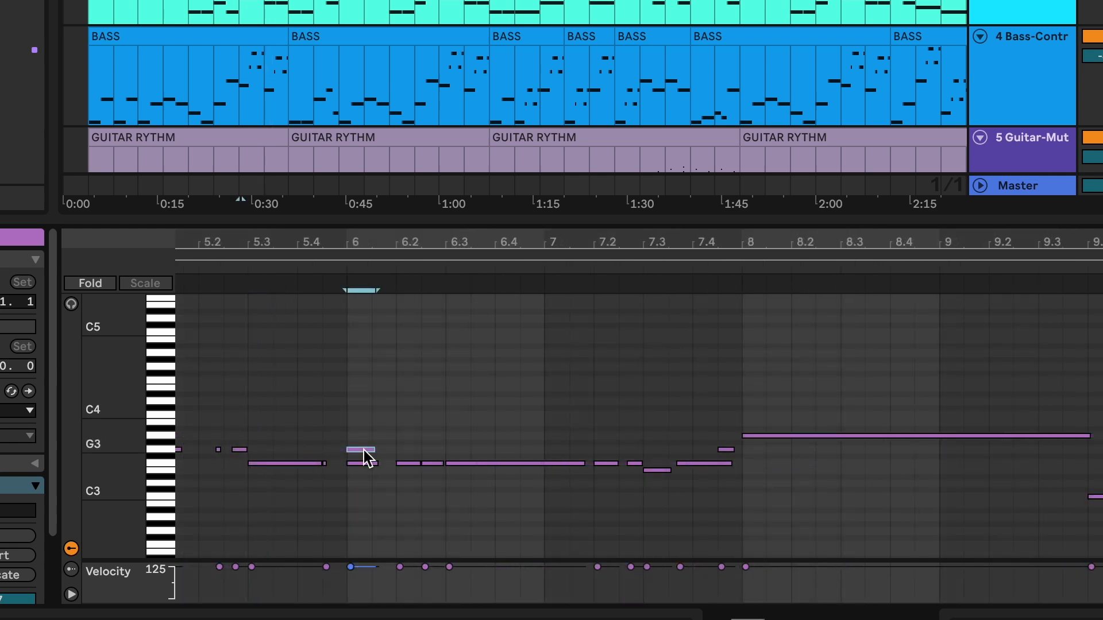
key("Delete")
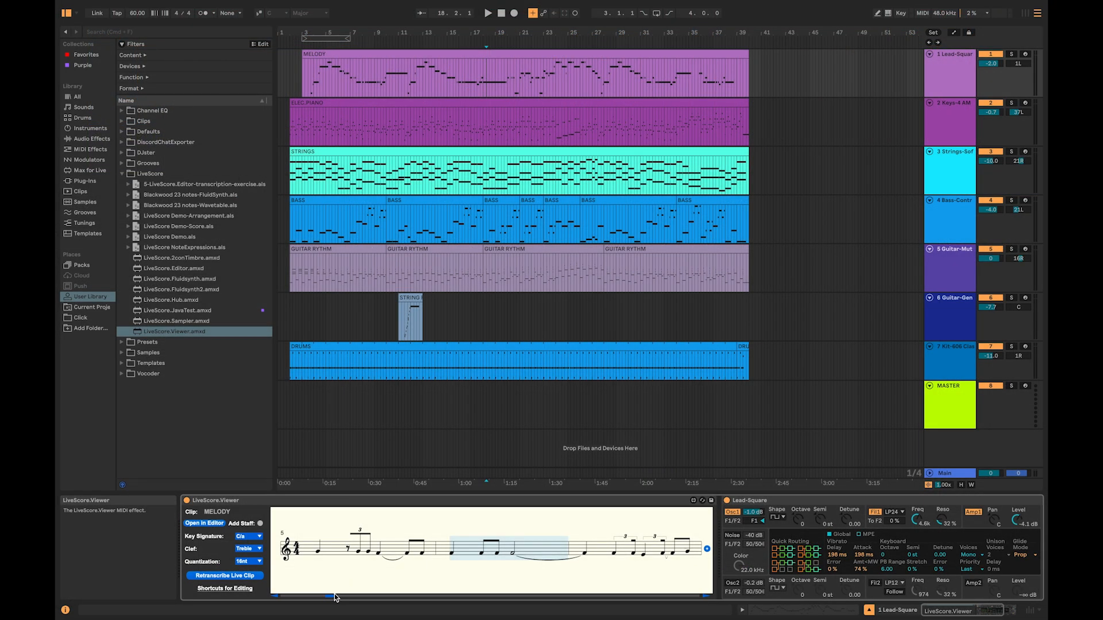
Step: Review the rest of the MELODY transcription and consolidate the track from 1.1.1 to 40.1.1 into one clip
left_click_drag(339, 596, 616, 596)
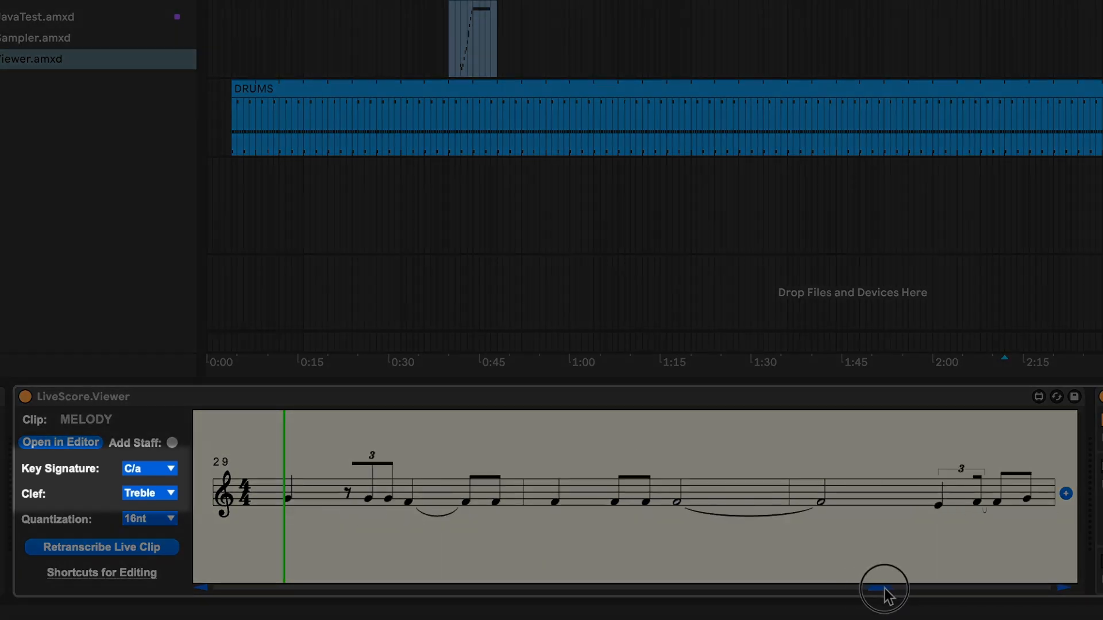
left_click_drag(885, 590, 1014, 590)
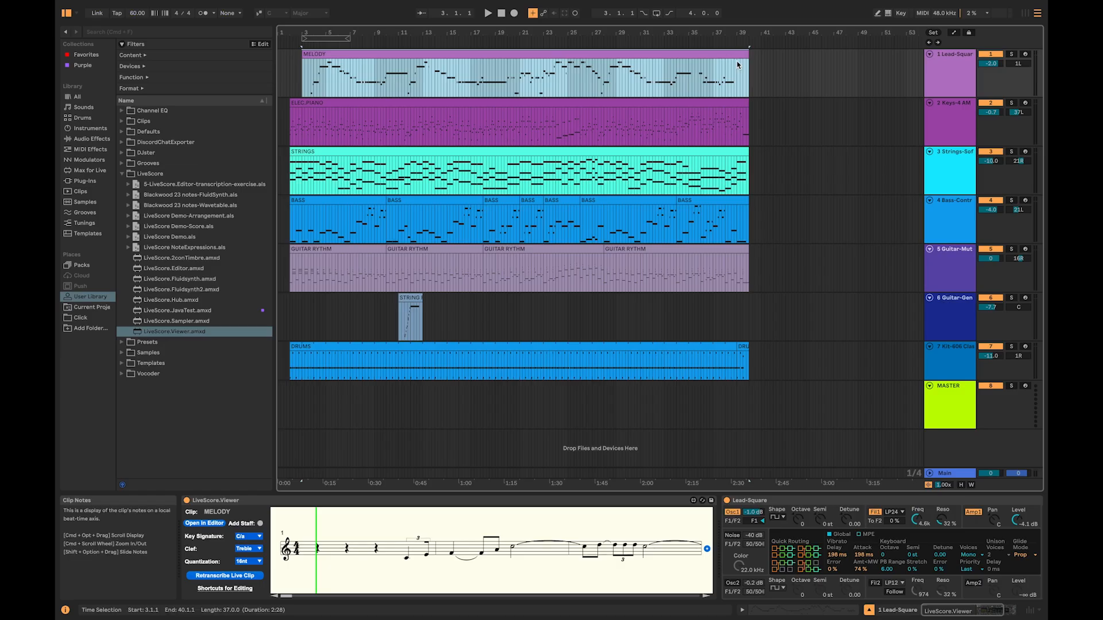
left_click(279, 80)
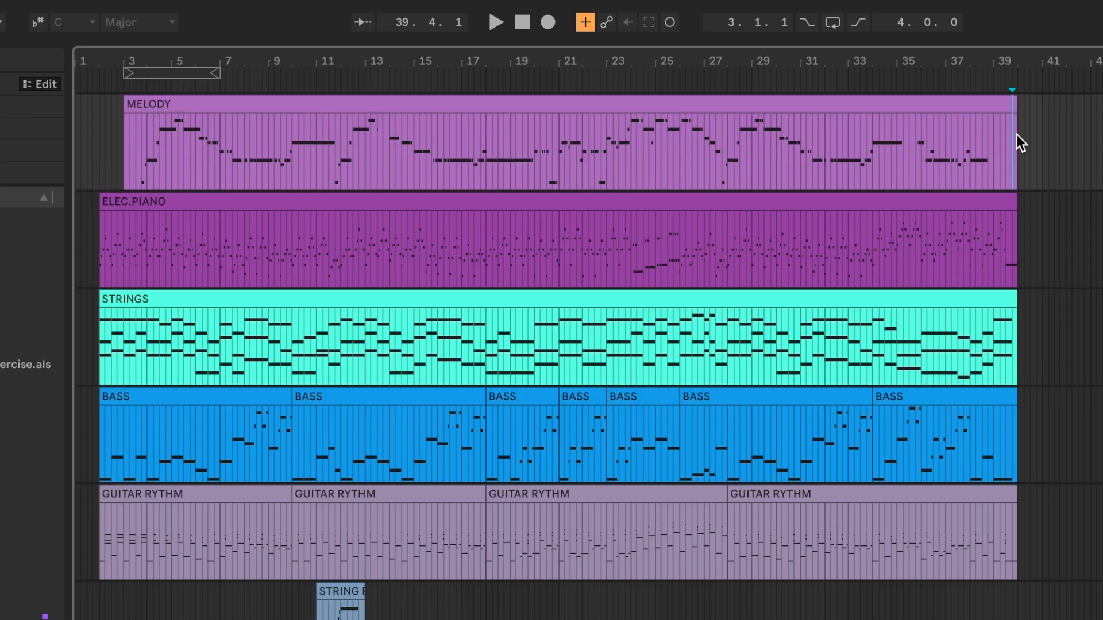
left_click(1020, 143)
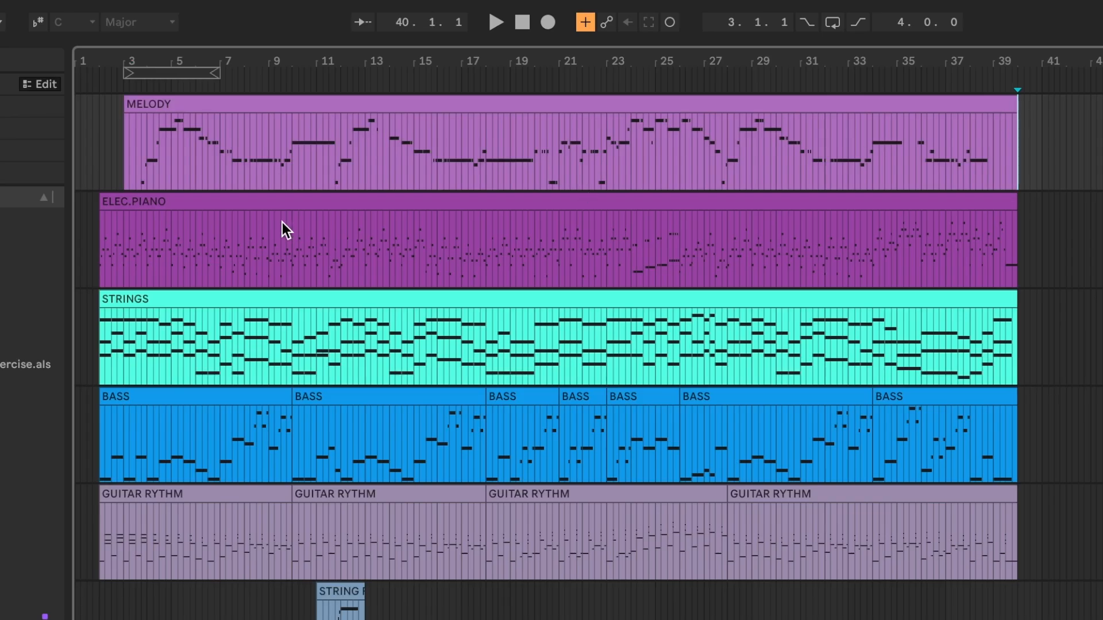
left_click(74, 167, "shift")
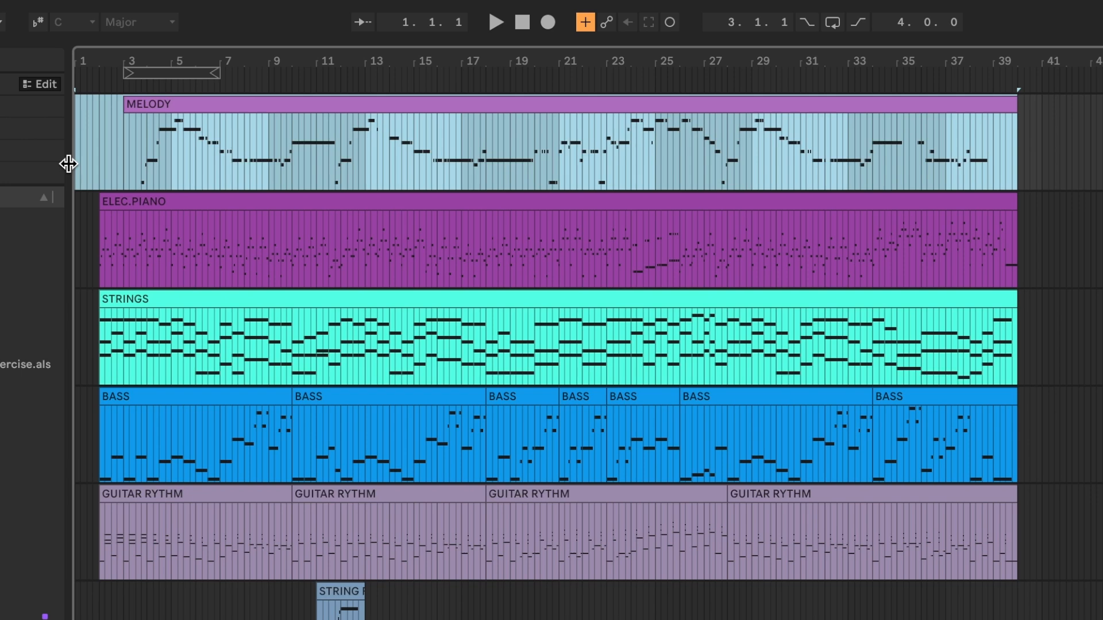
right_click(121, 140)
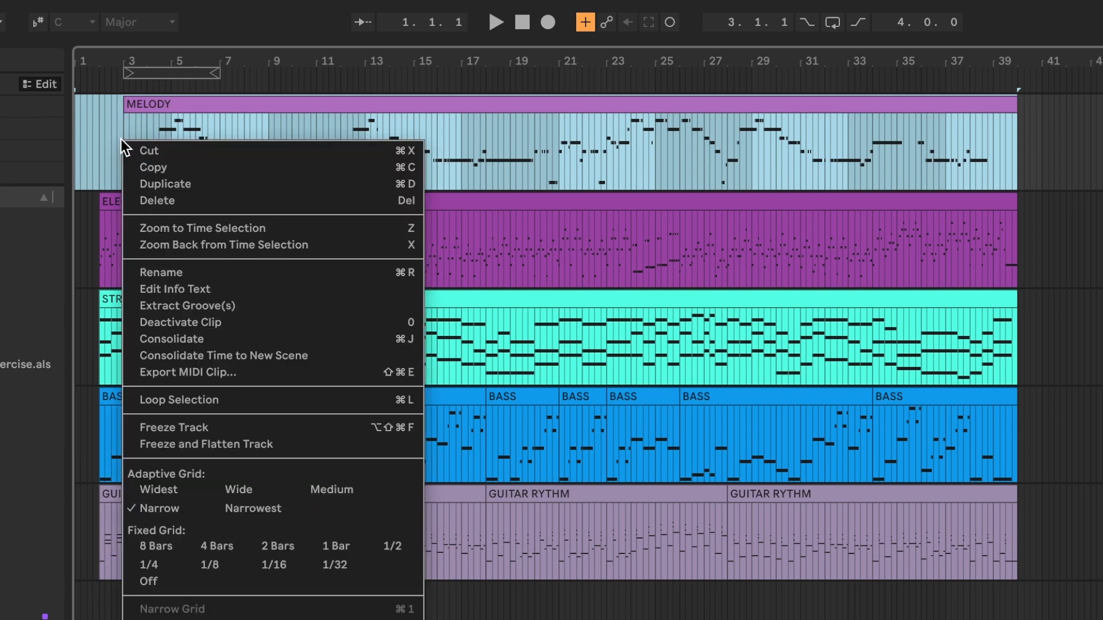
left_click(201, 340)
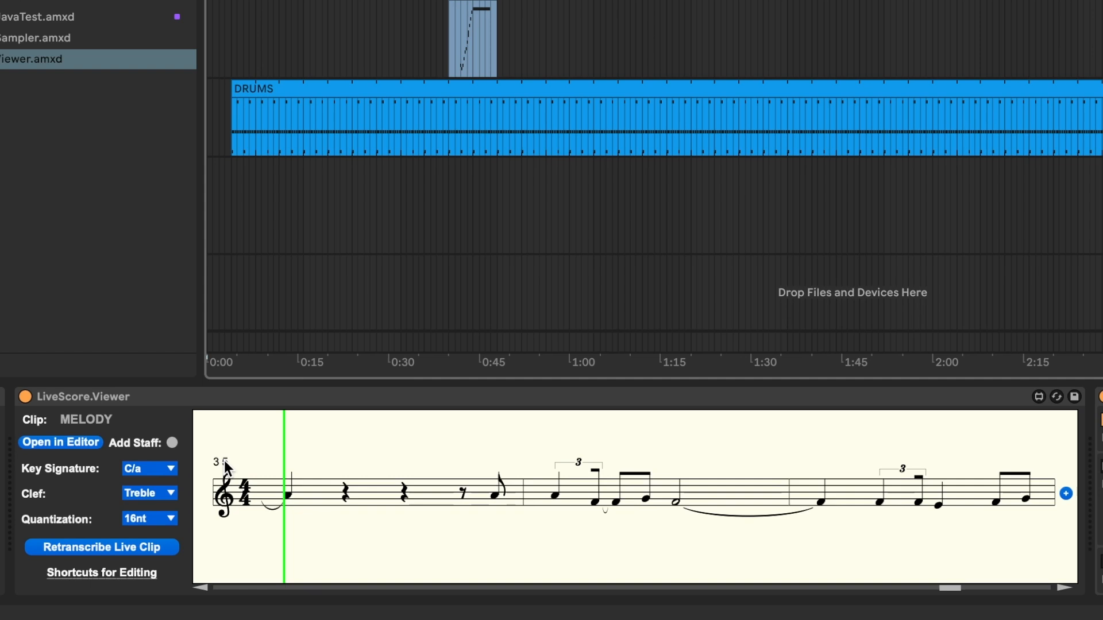
Step: Import the MELODY clip into the LiveScore editor with Add Staff enabled, and return to the arrangement
left_click(172, 443)
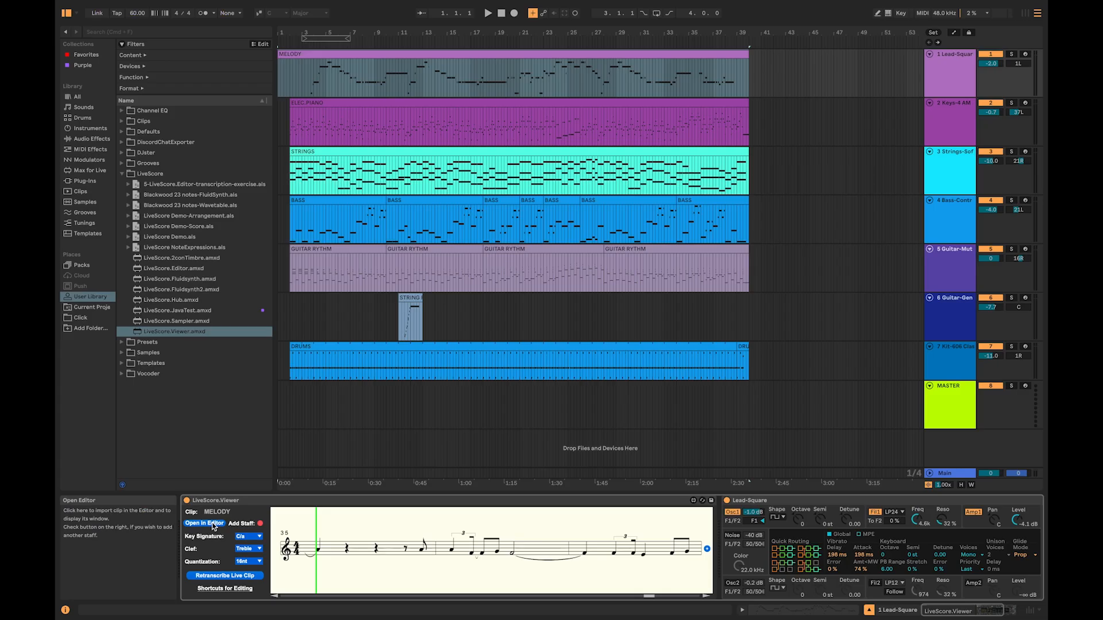
left_click(77, 441)
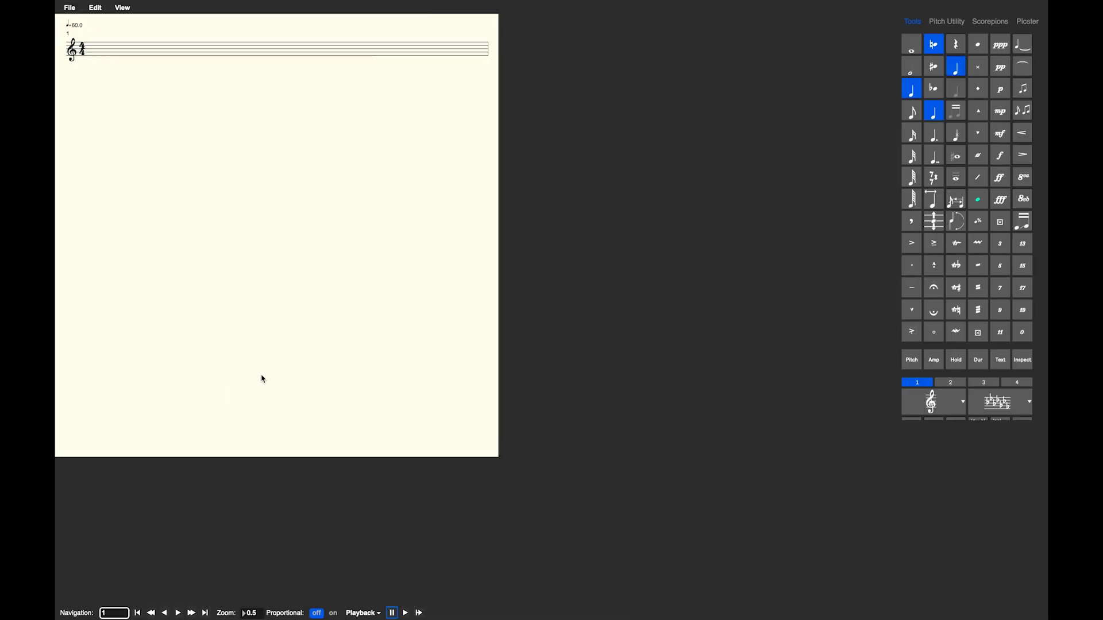
left_click(256, 363)
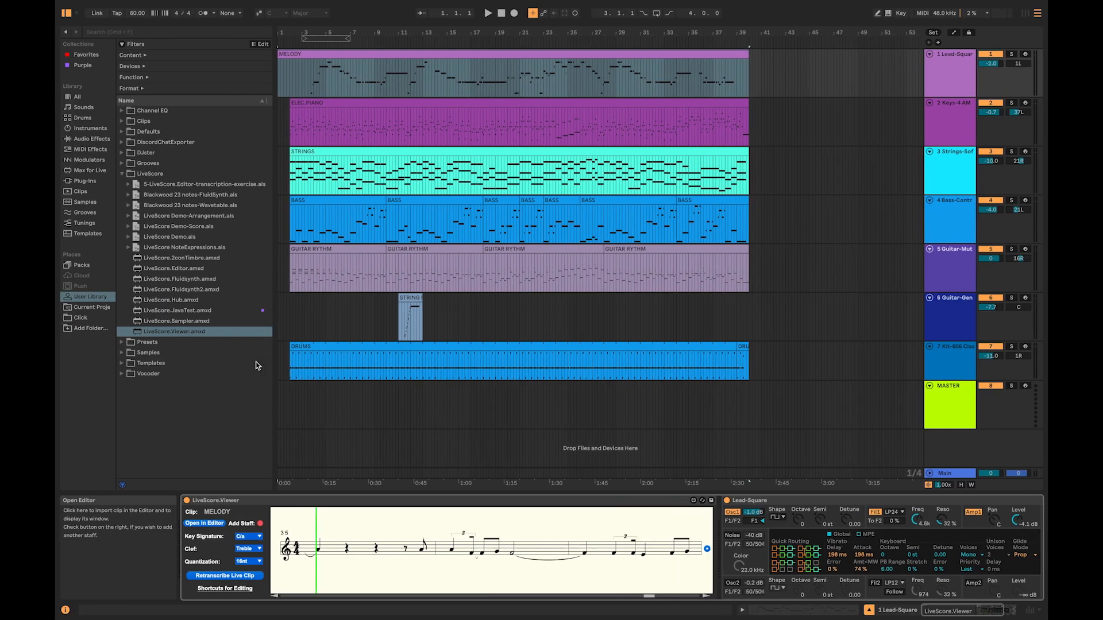
Step: Consolidate the ELEC.PIANO clip from 1.1.1 to its end and import it into the LiveScore editor with Add Staff enabled
left_click(400, 105)
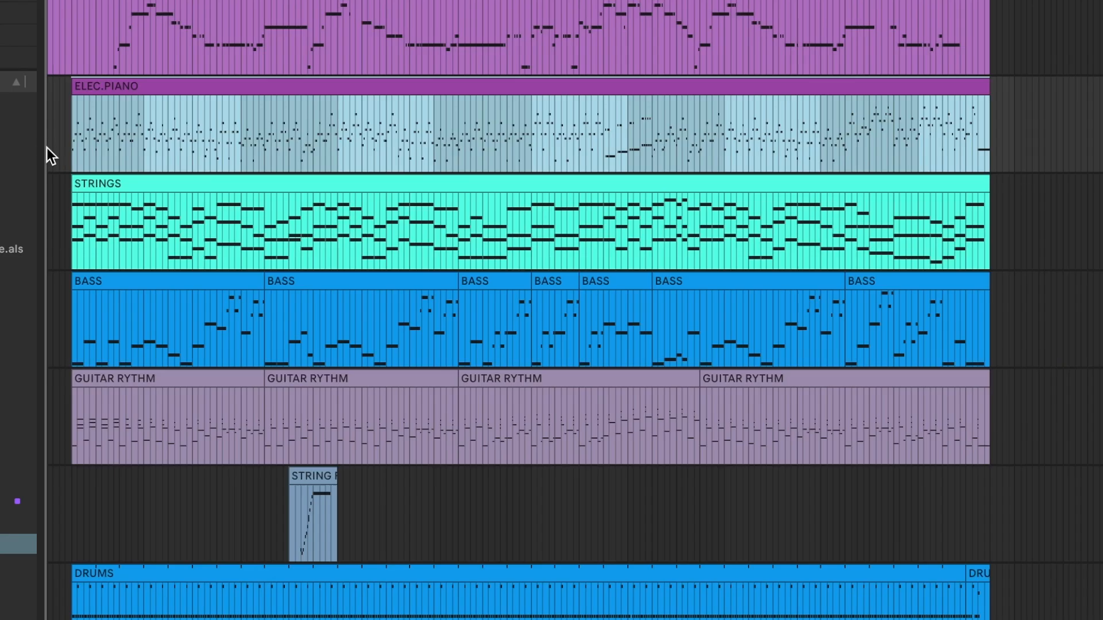
left_click(278, 135, "shift")
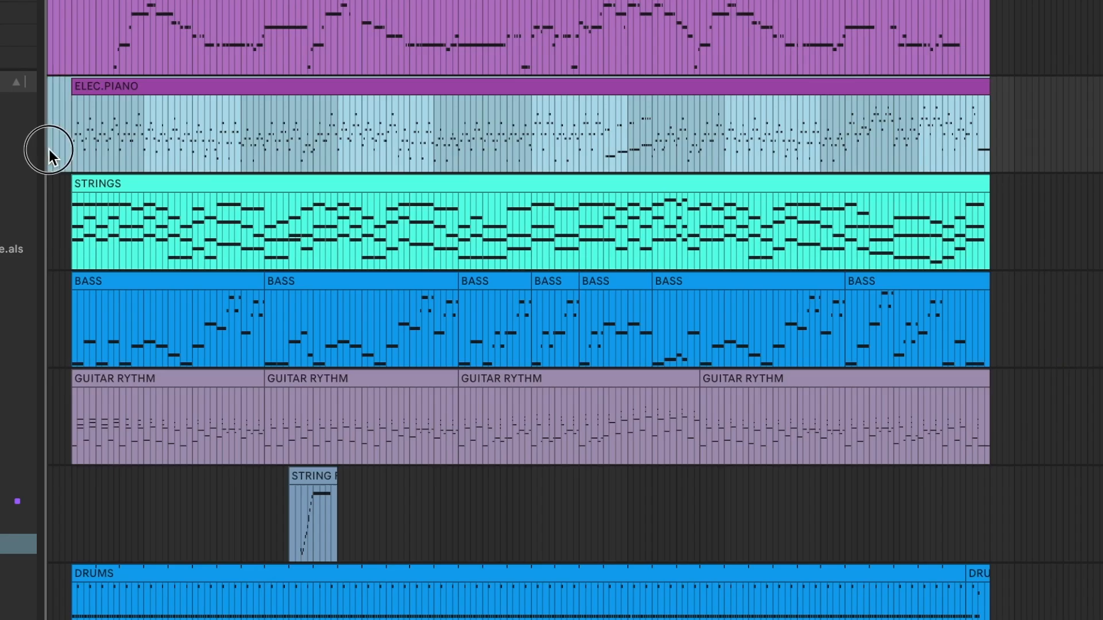
right_click(59, 132)
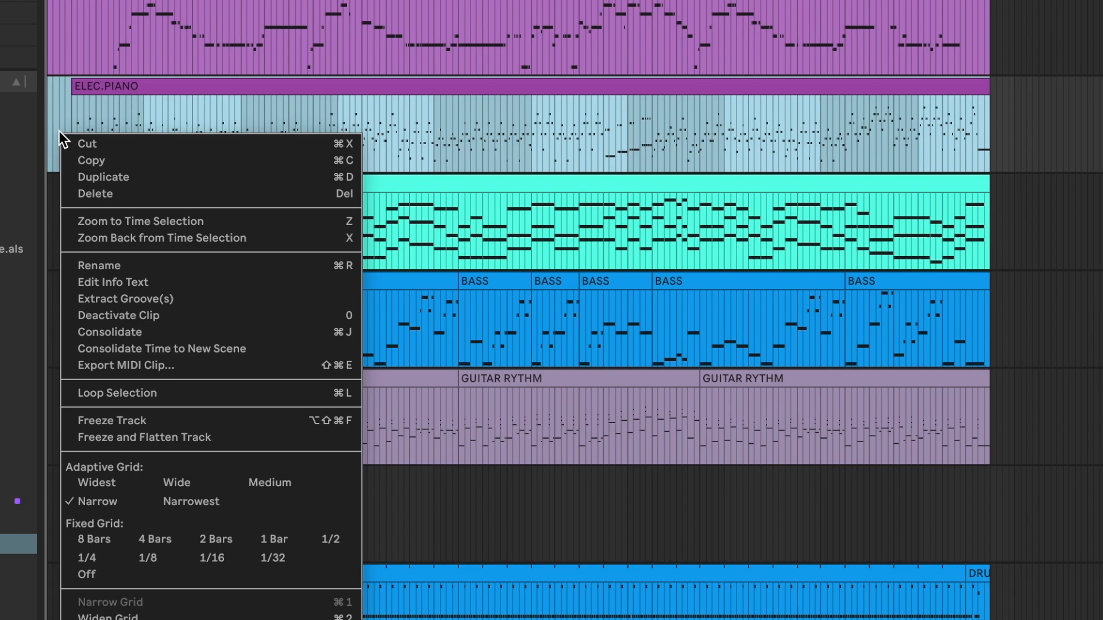
left_click(156, 331)
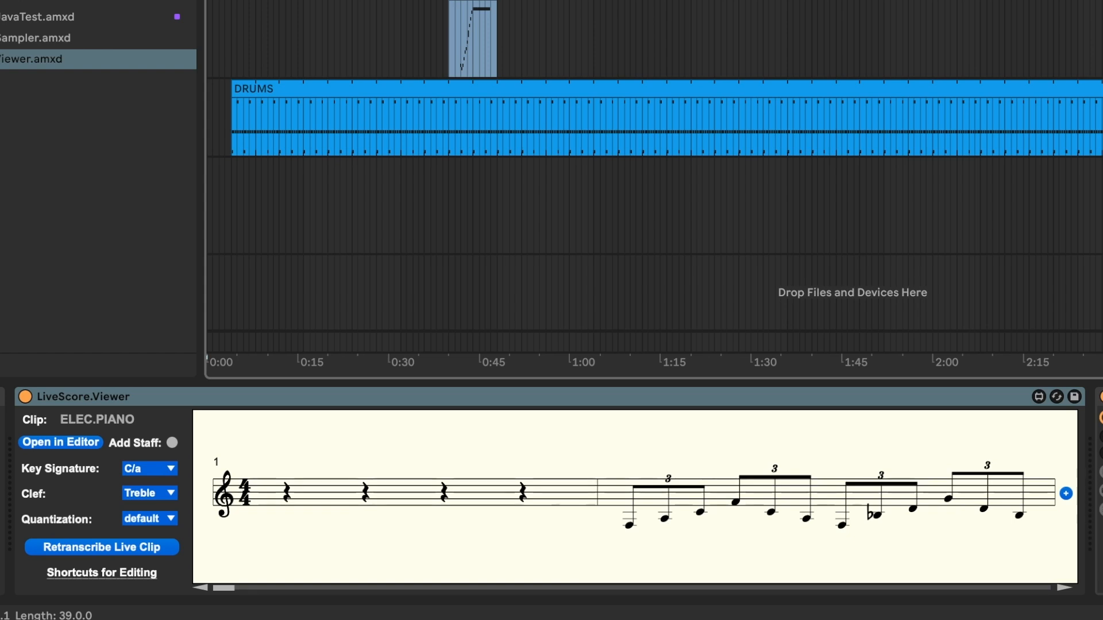
left_click(172, 444)
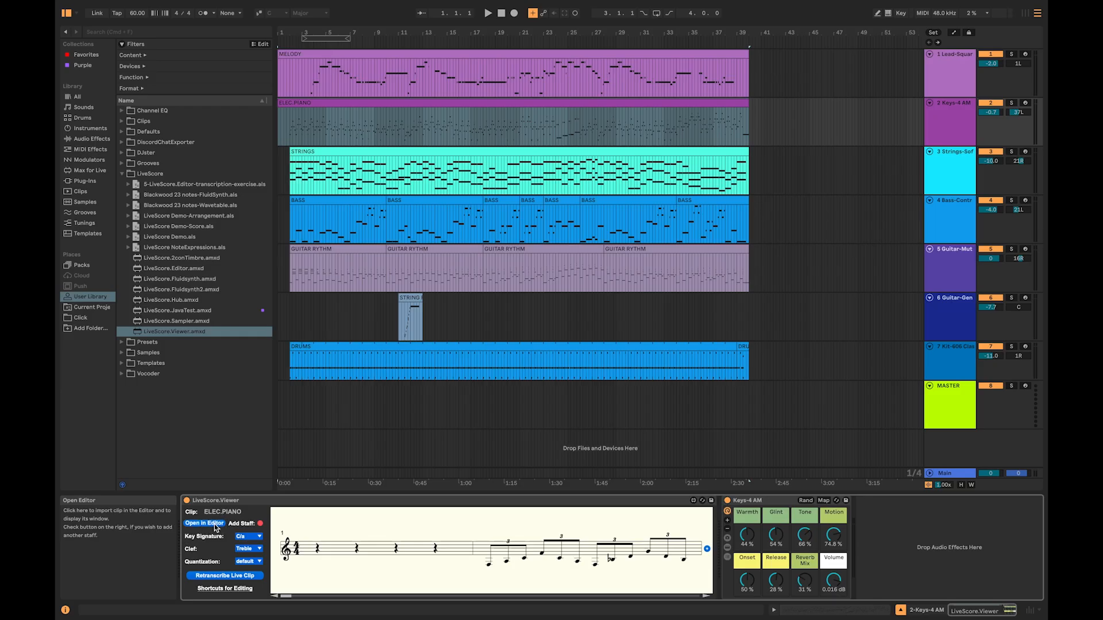
left_click(204, 523)
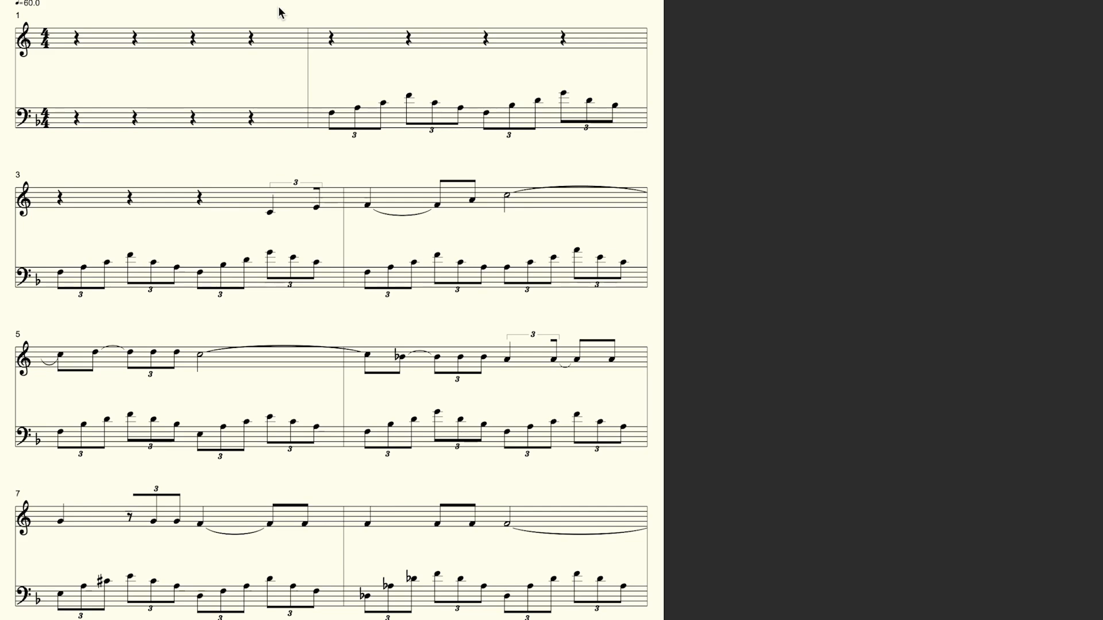
Step: Show the staff setup table and set the ELEC.PIANO staff's style to ClefDesigner
key("shift+2")
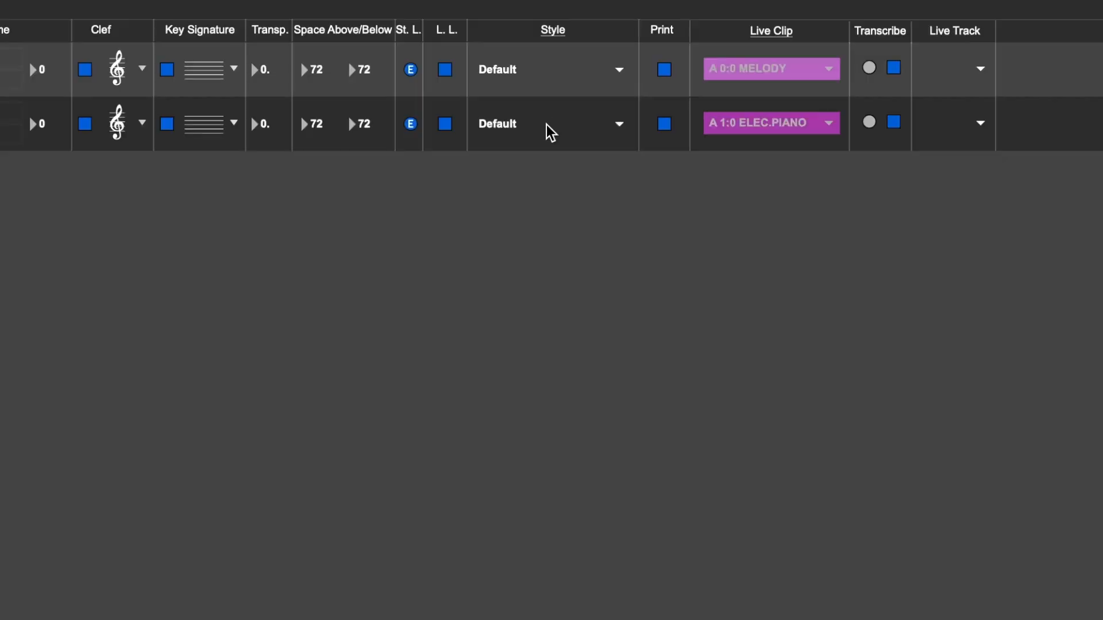
left_click(436, 67)
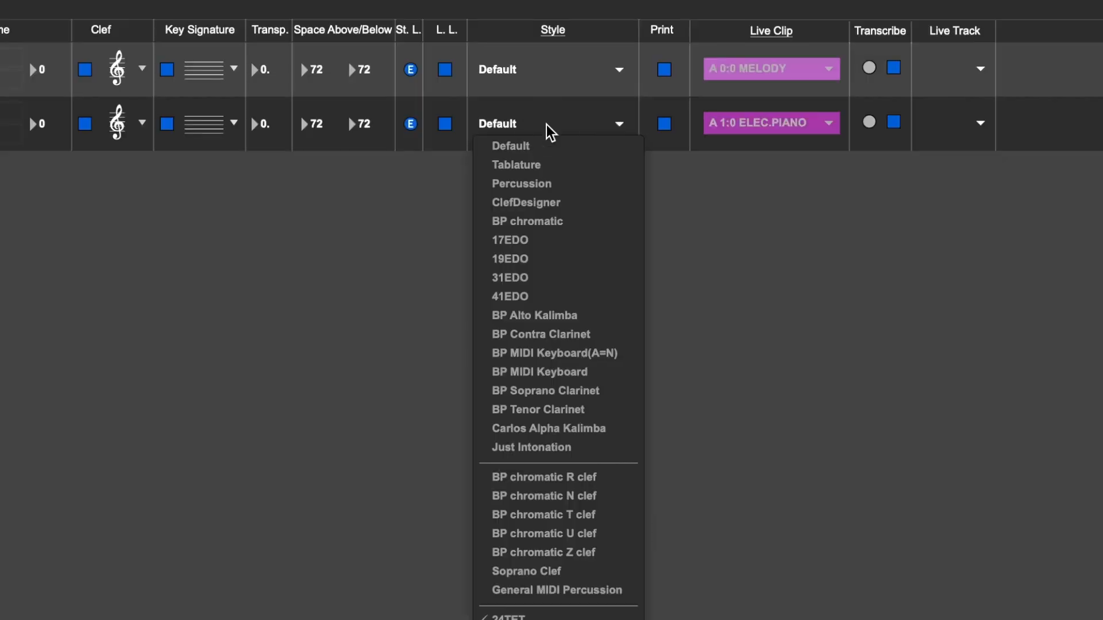
left_click(539, 203)
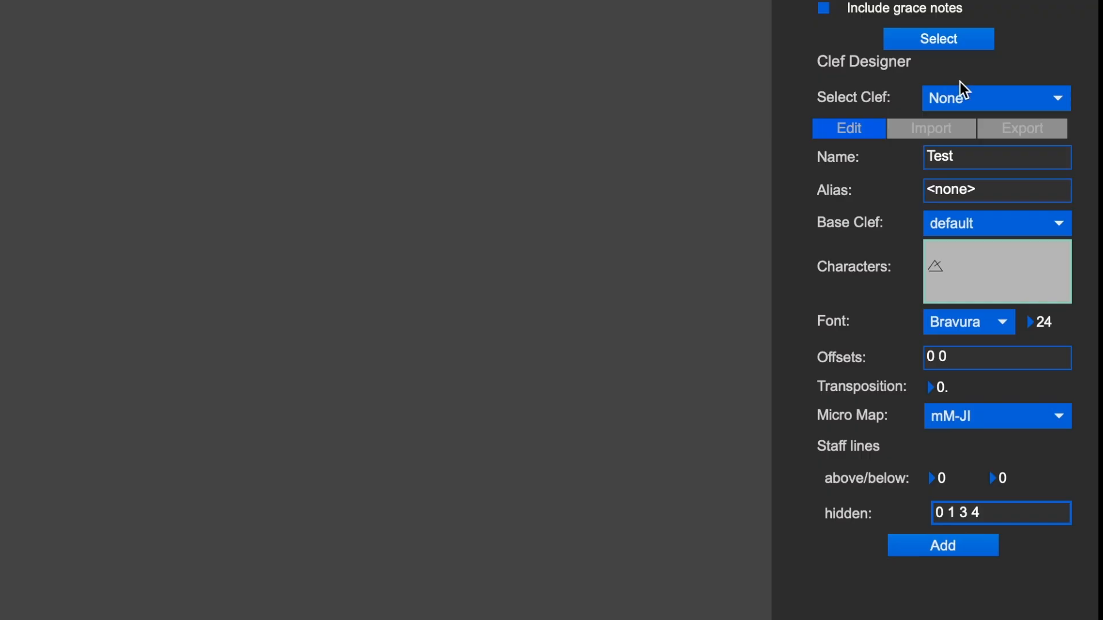
Step: Assign the FG clef to the ELEC.PIANO staff in the Clef Designer and return to the score
left_click(983, 202)
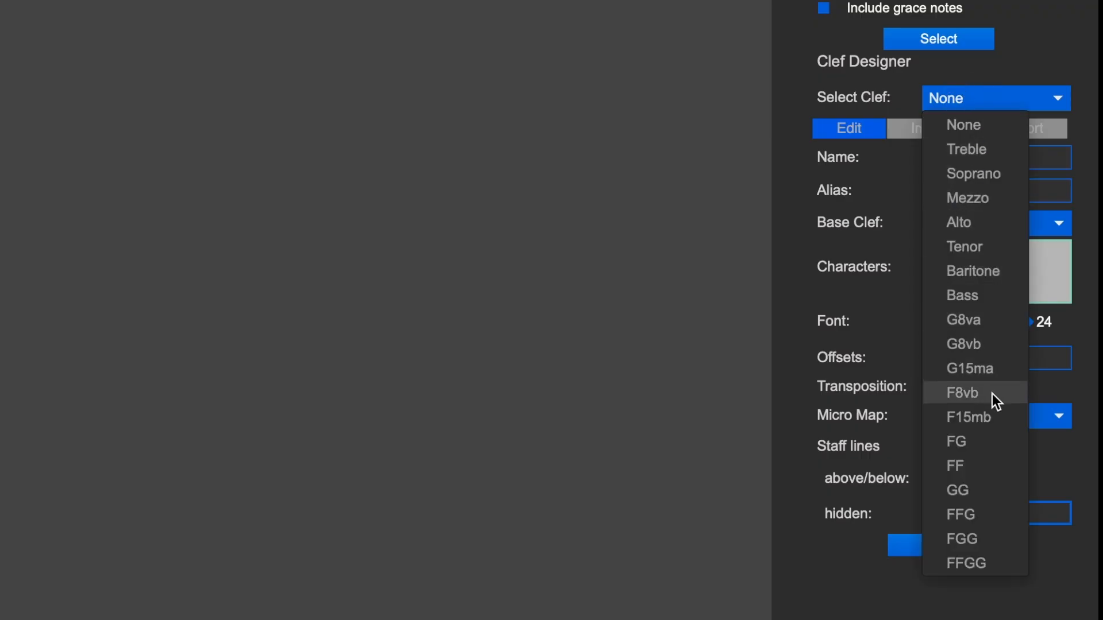
left_click(974, 435)
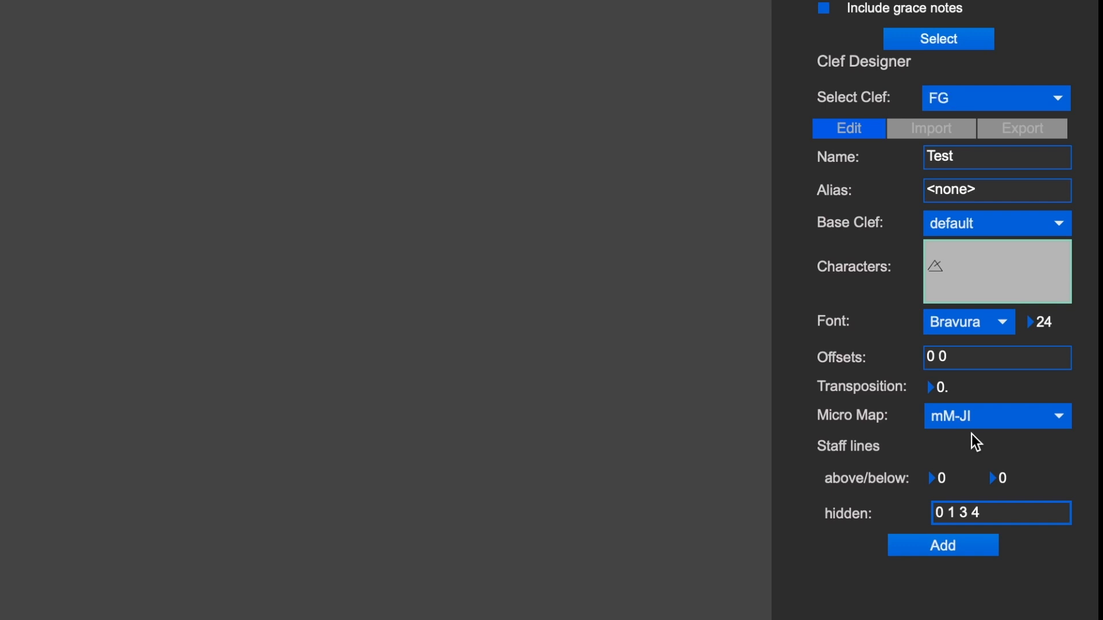
key("shift+1")
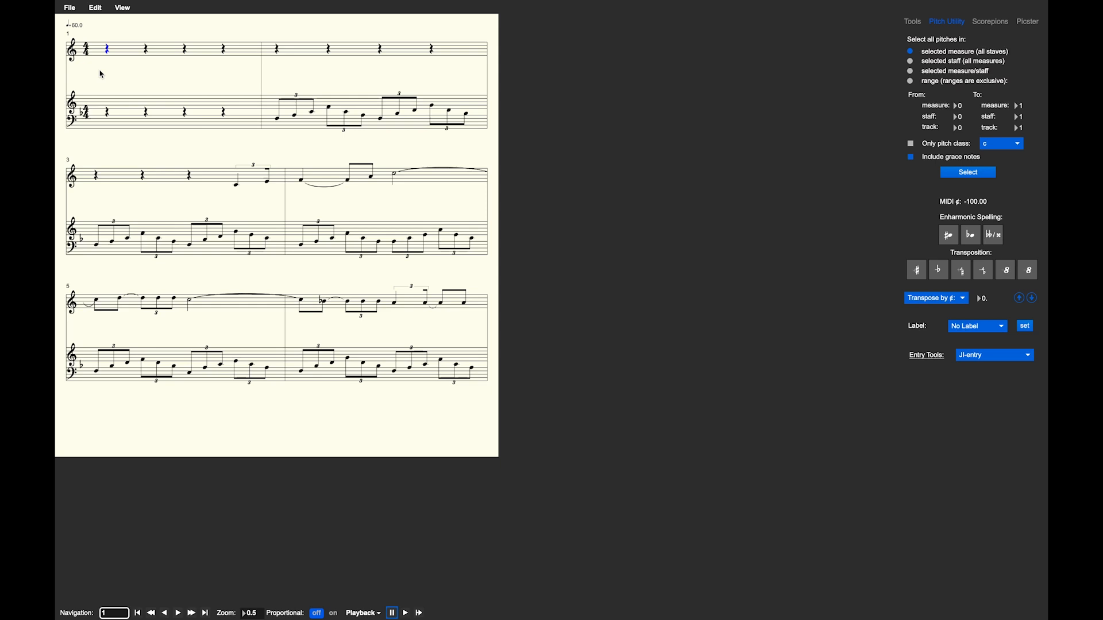
Step: Set the MELODY staff's key signature to one flat in the staff setup table and return to the score
key("shift+2")
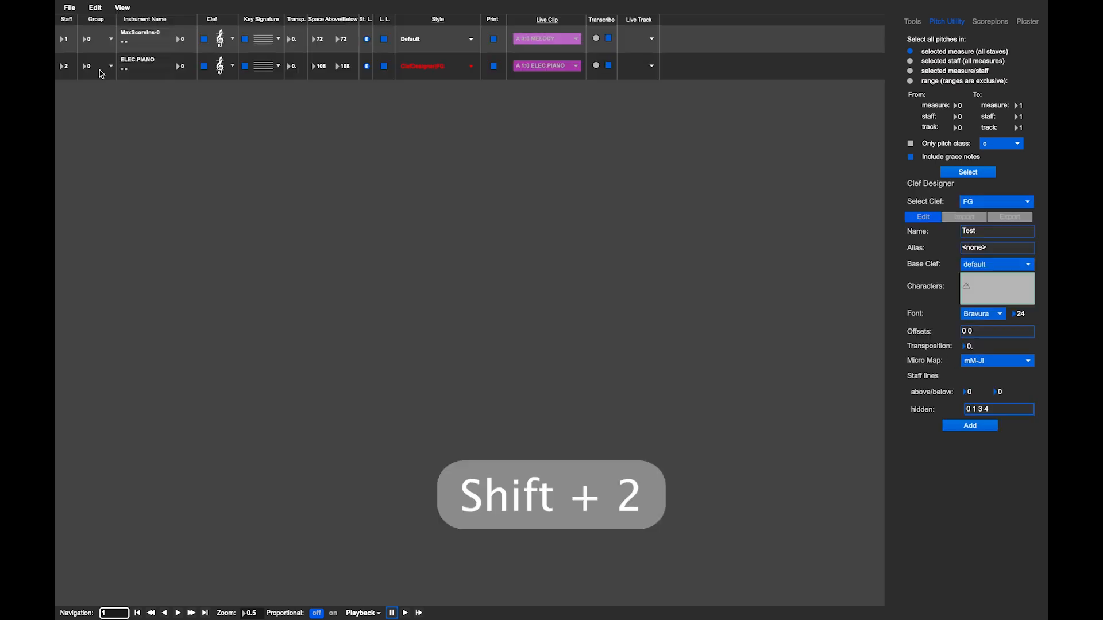
left_click(252, 40)
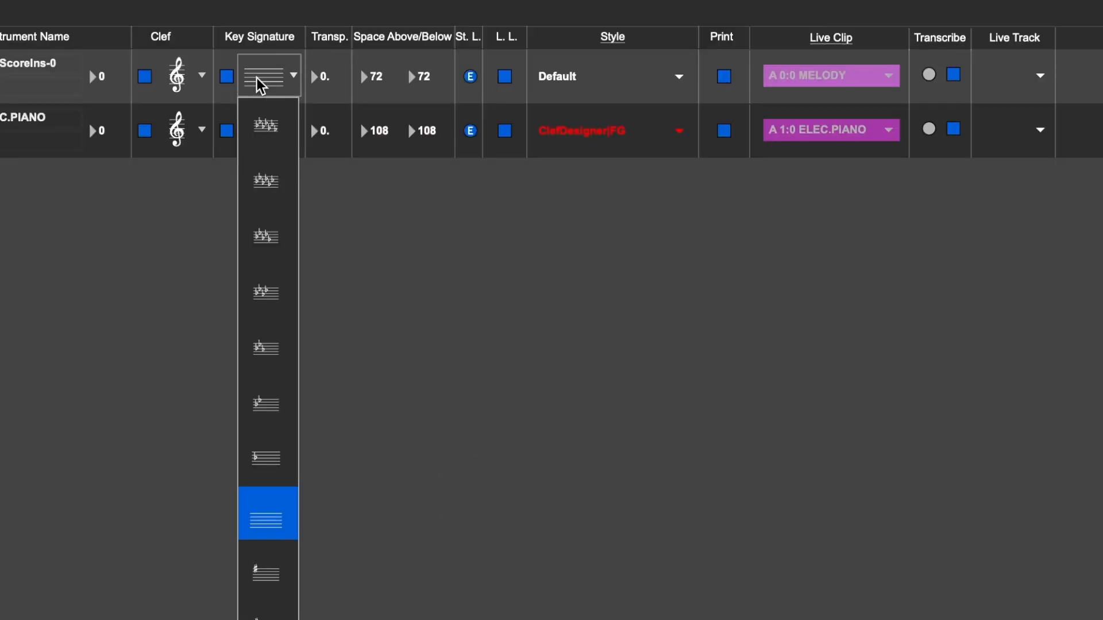
left_click(257, 231)
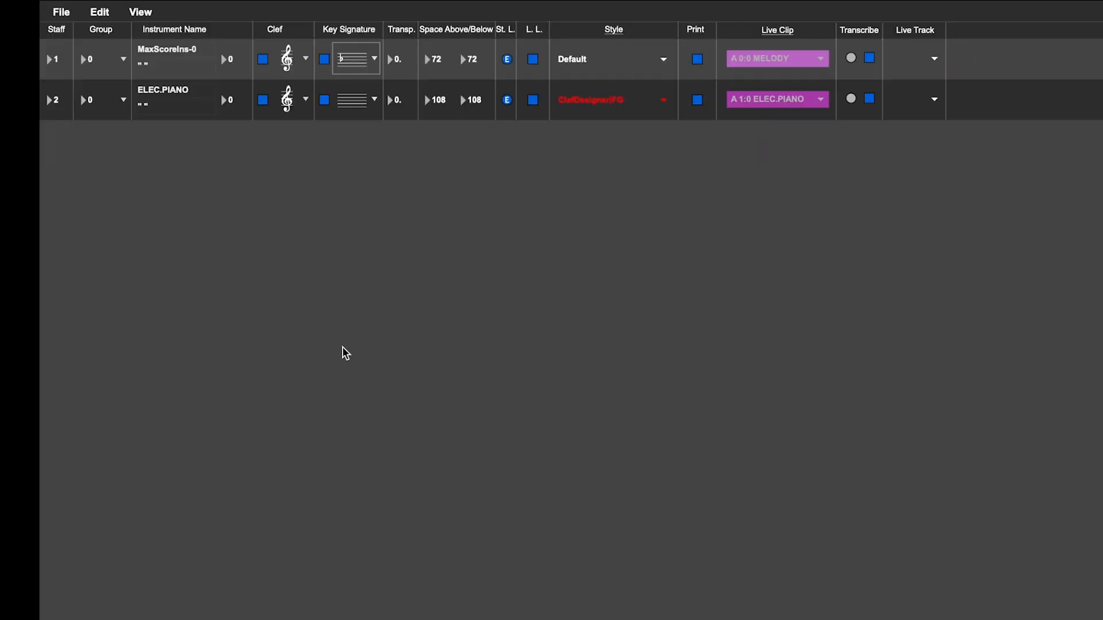
key("shift+1")
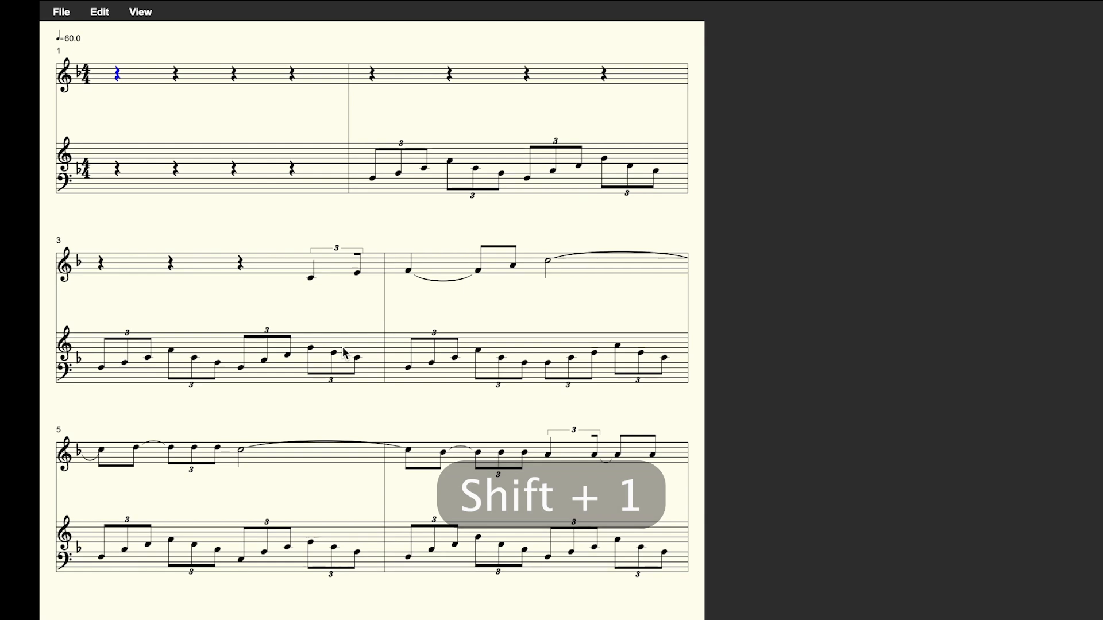
Step: Save the score under the name Score in the LiveScore folder
left_click(63, 14)
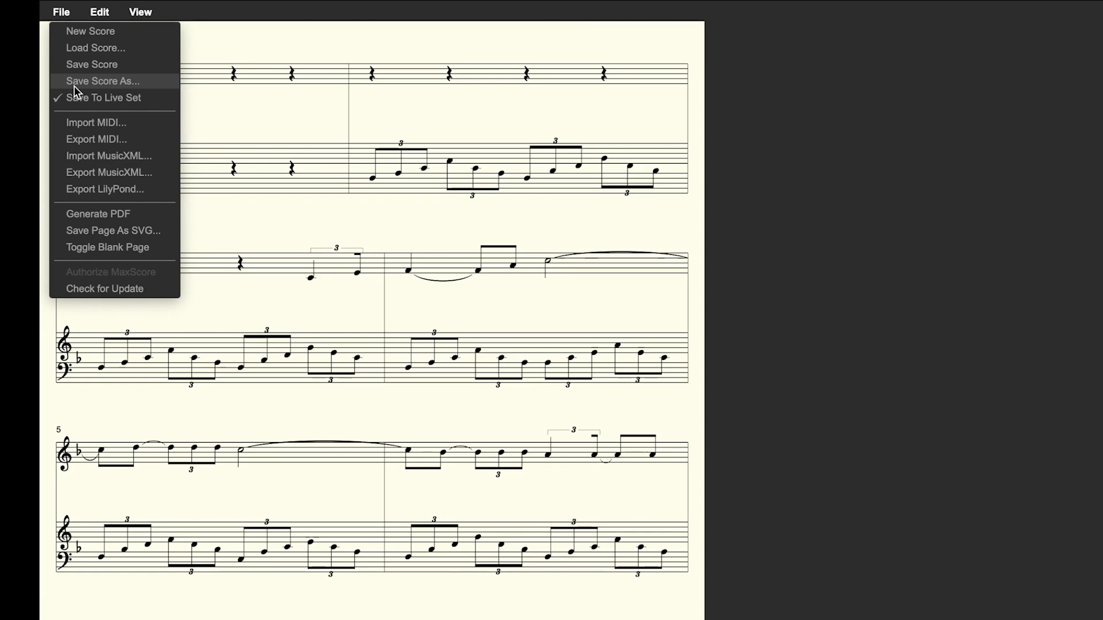
left_click(75, 86)
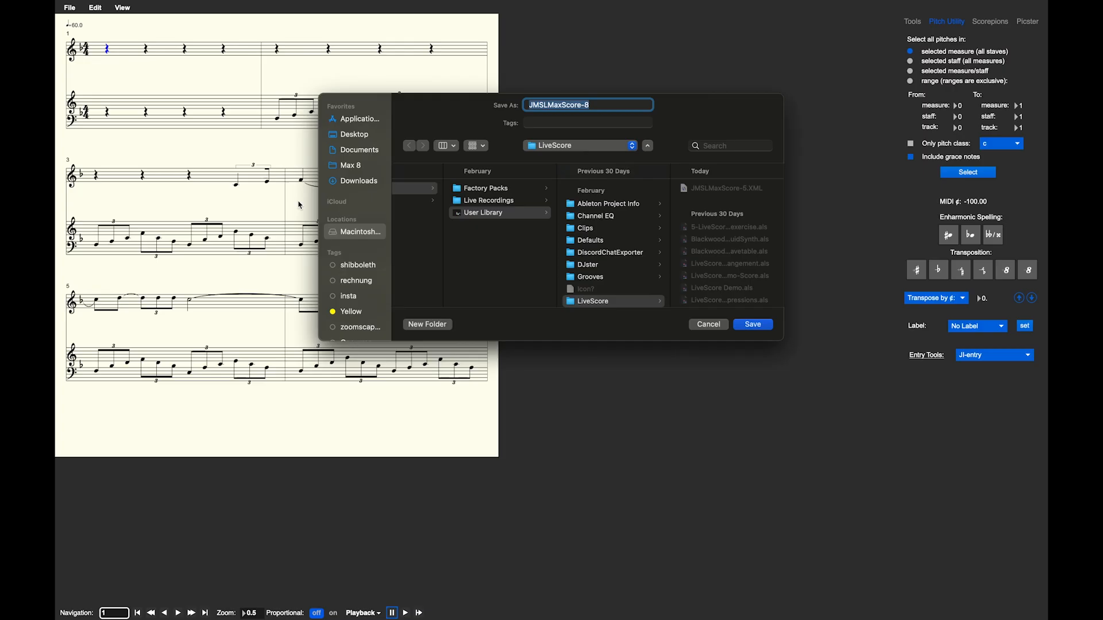
type("Score")
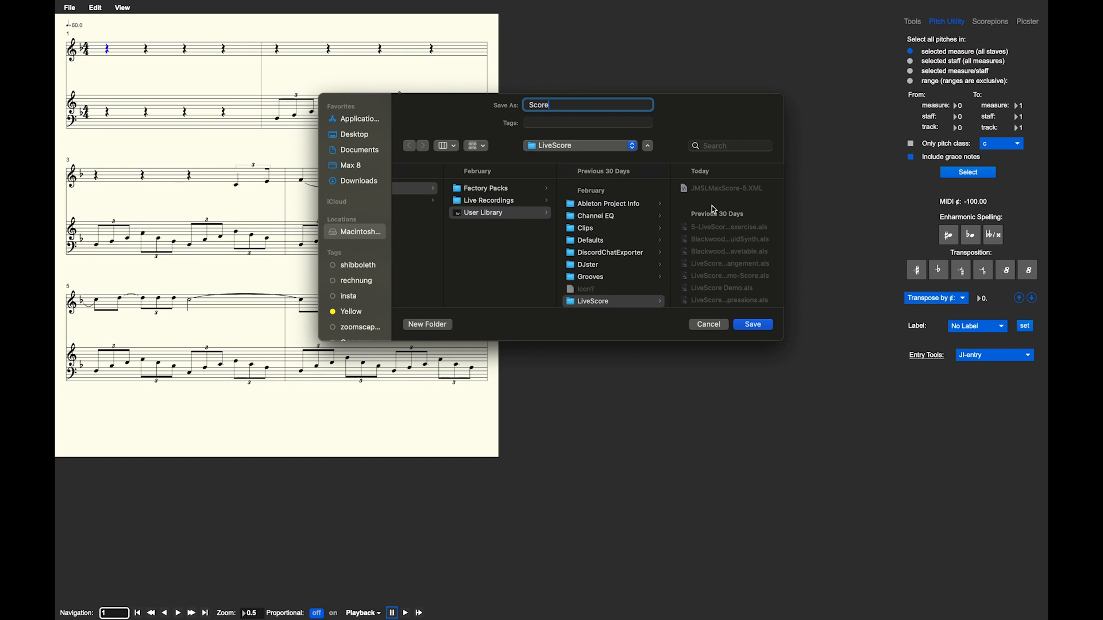
left_click(767, 327)
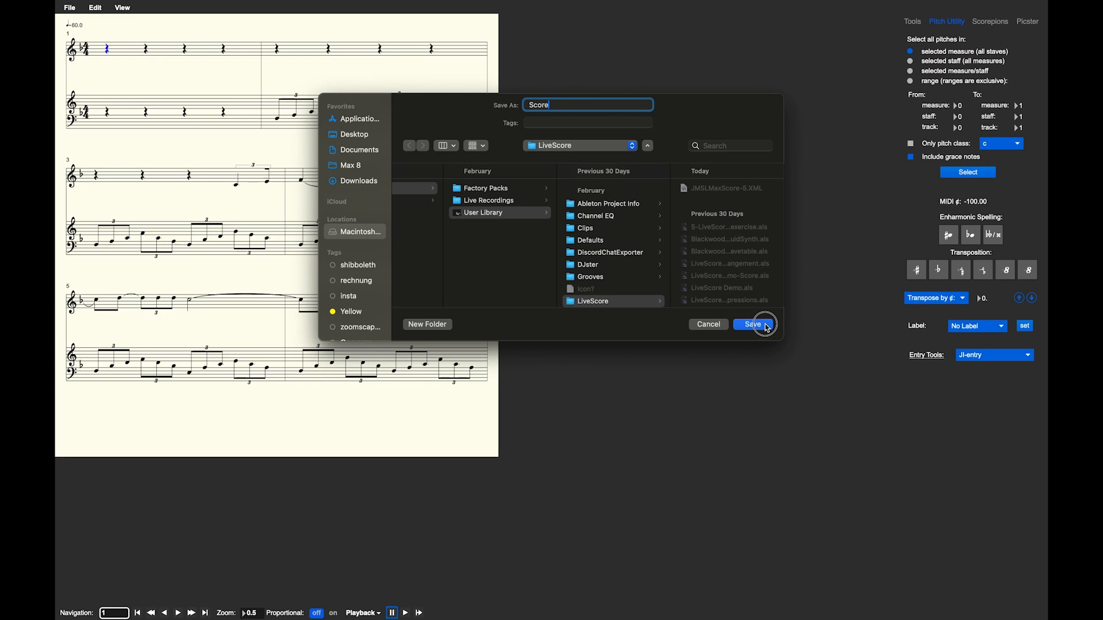
Step: Switch back to the Live arrangement, consolidate the STRINGS clip from 1.1.1 to 40.1.1, and import it into the LiveScore editor
key("ctrl+Left")
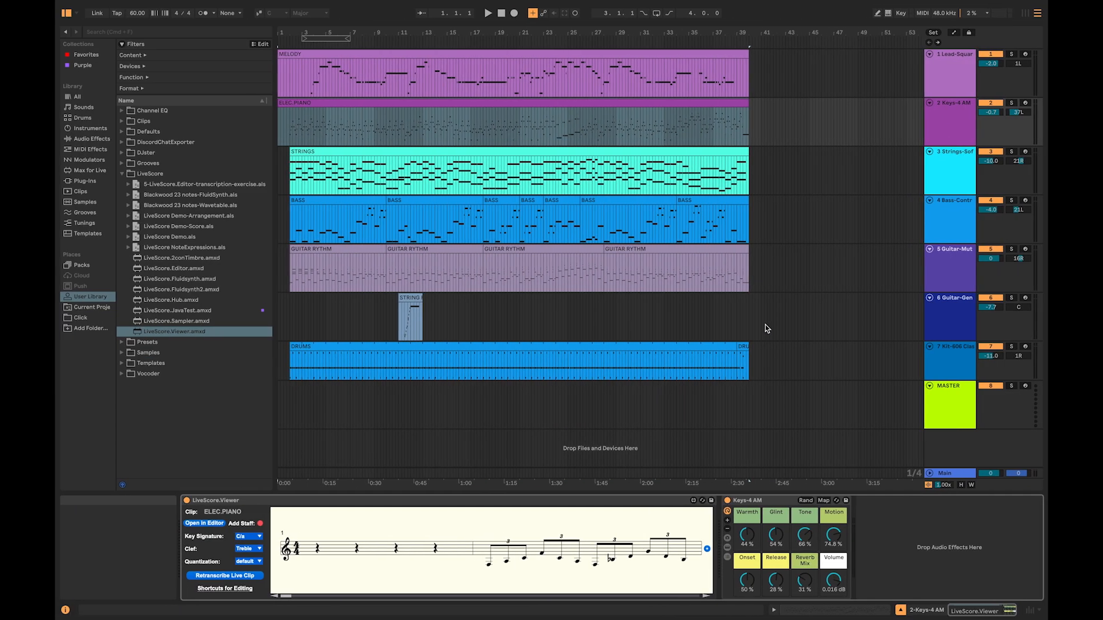
left_click(465, 151)
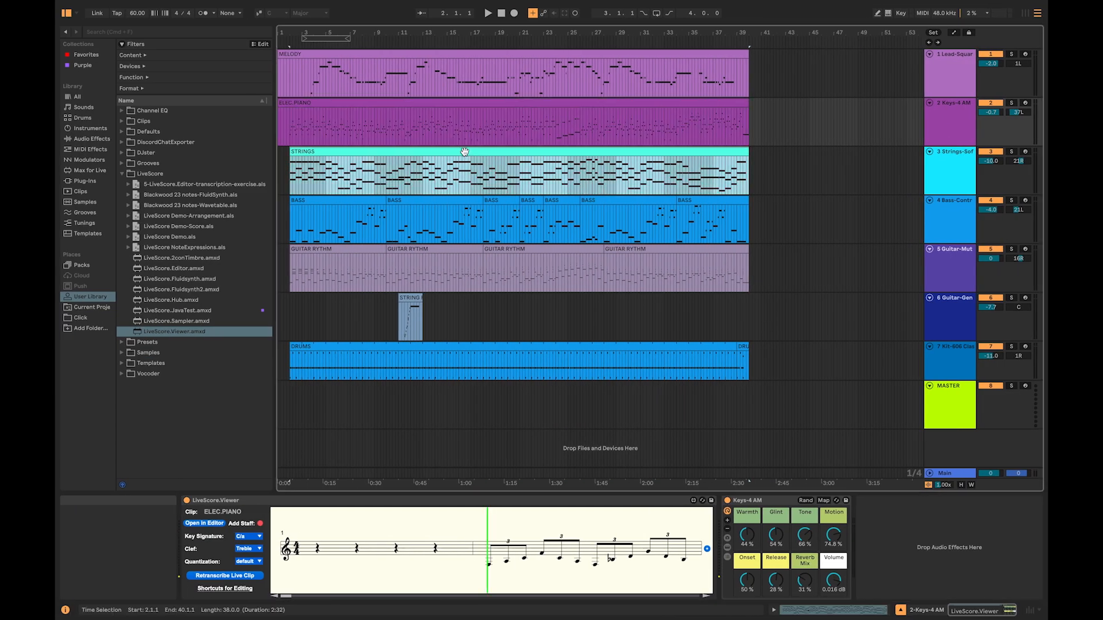
right_click(282, 164)
left_click(325, 265)
left_click(213, 524)
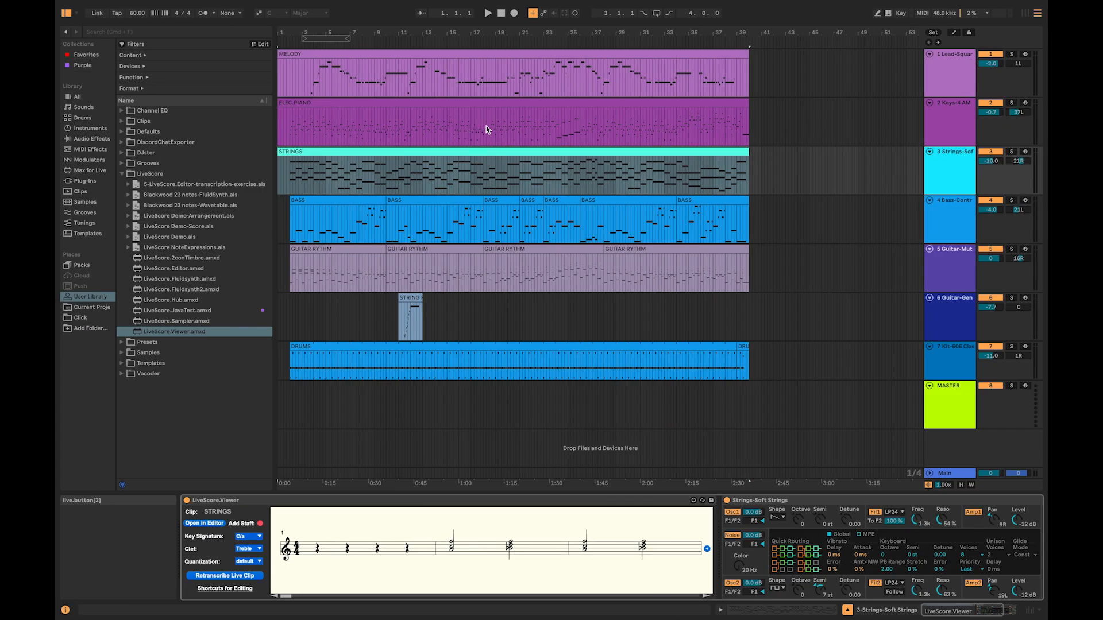
Step: Consolidate the BASS clips from 1.1.1 to their end, add LiveScore.Viewer to the bass track, and import the clip into the editor
left_click(474, 201)
left_click(712, 201)
left_click(280, 208, "shift")
right_click(280, 209)
left_click(323, 309)
left_click_drag(174, 331, 357, 211)
left_click(353, 201)
left_click(336, 225)
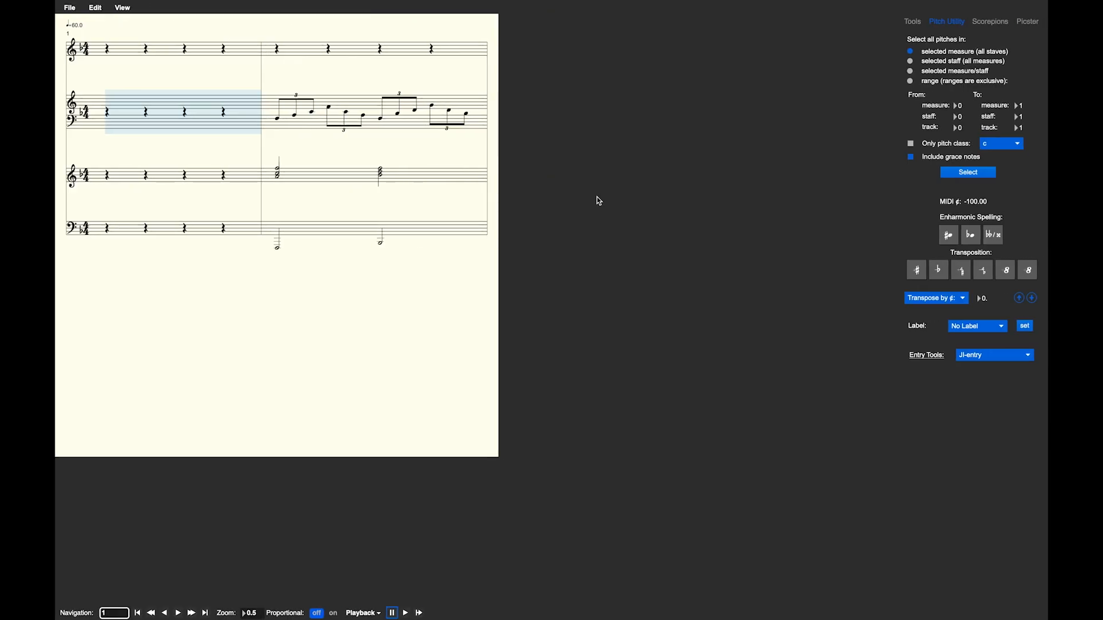
Step: Set the lower BASS staff's style to ClefDesigner in the staff setup table and assign it the F8vb clef
key("shift+2")
left_click(445, 94)
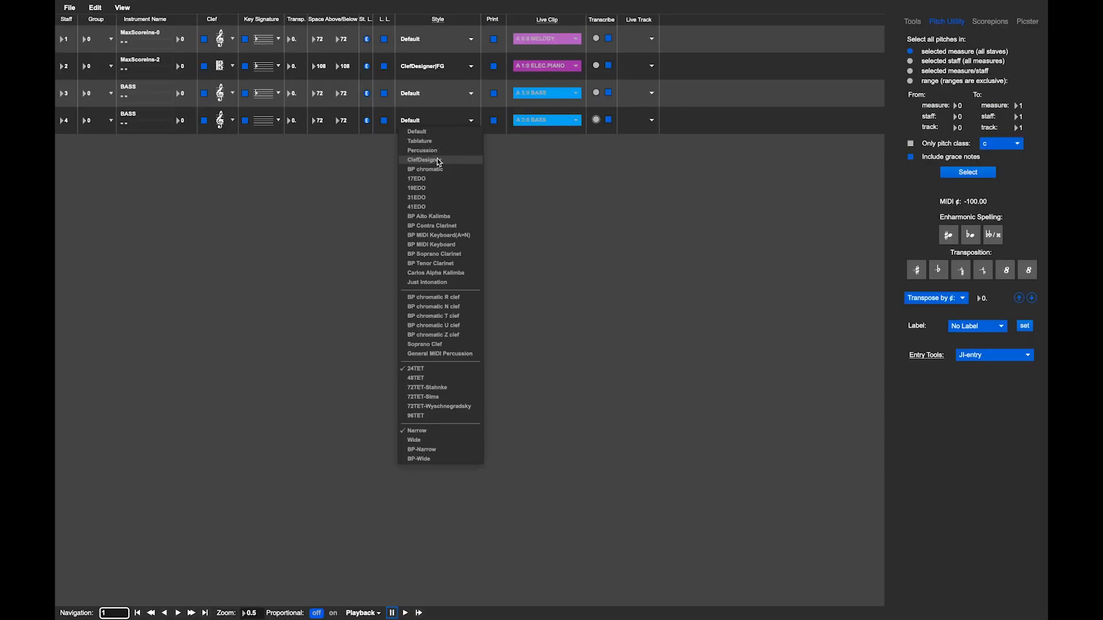
left_click(764, 193)
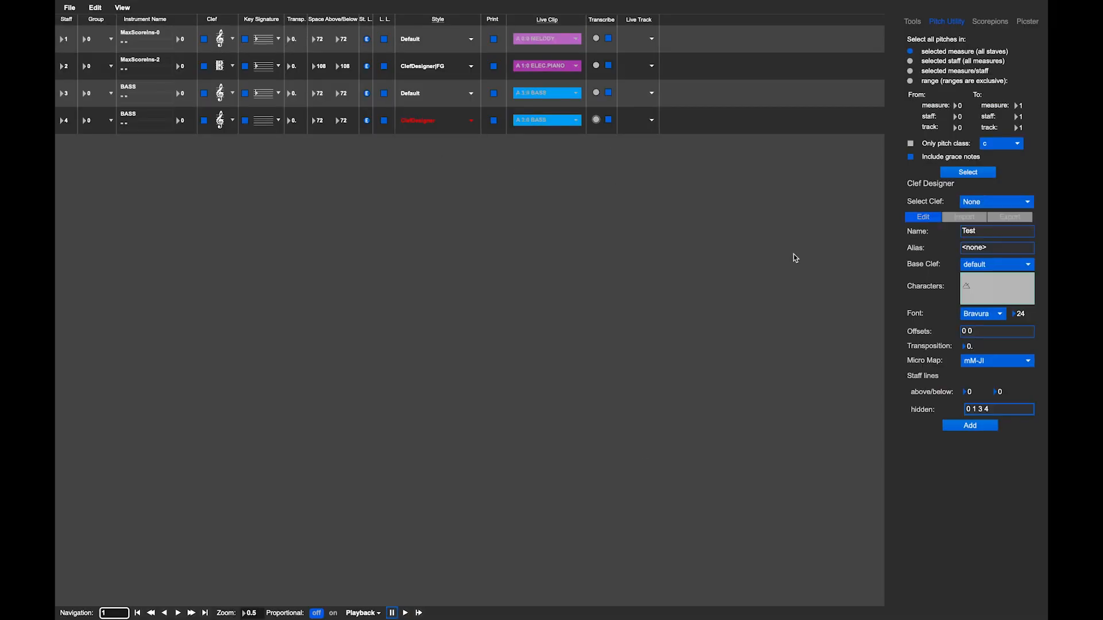
left_click(987, 201)
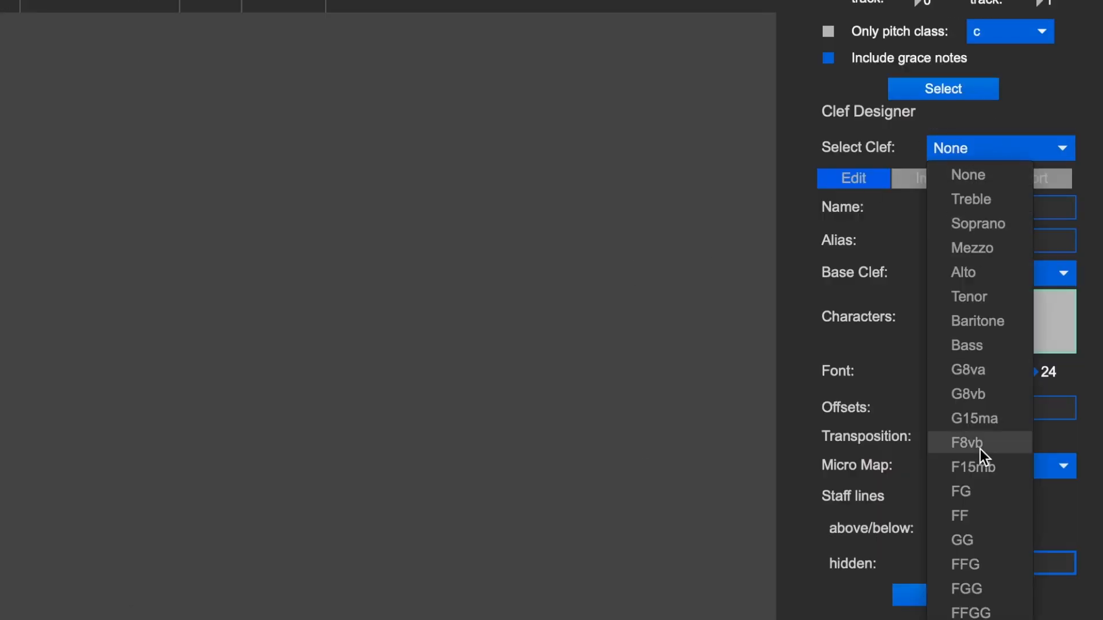
left_click(967, 443)
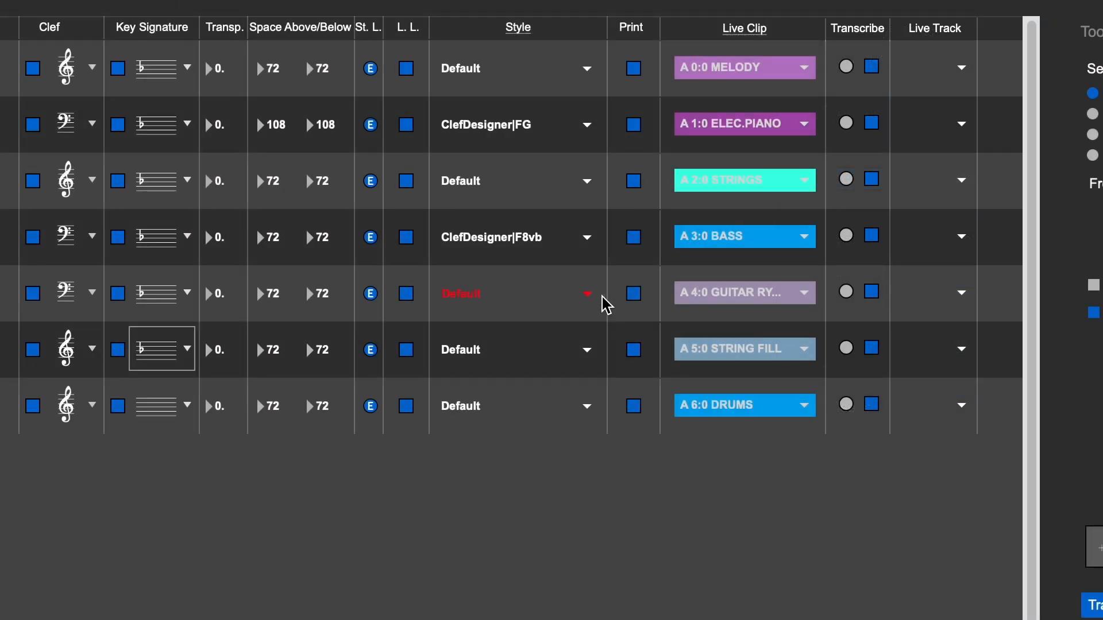
Step: Set the GUITAR RYTHM staff's style to ClefDesigner with the G8vb clef and the DRUMS staff's style to Percussion
left_click(560, 290)
left_click(545, 379)
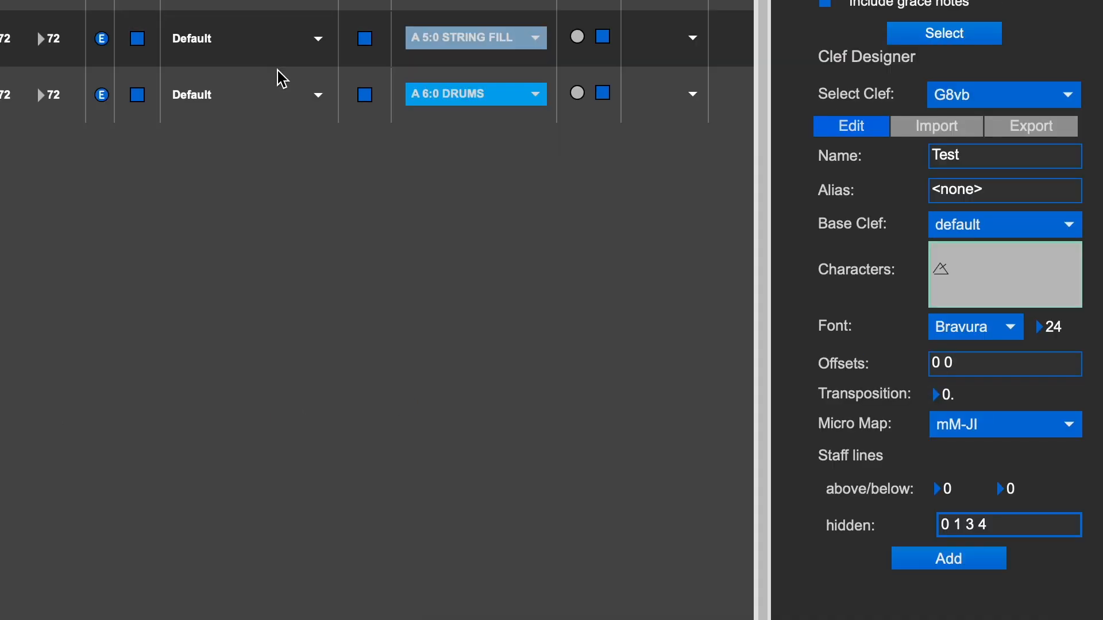
left_click(978, 95)
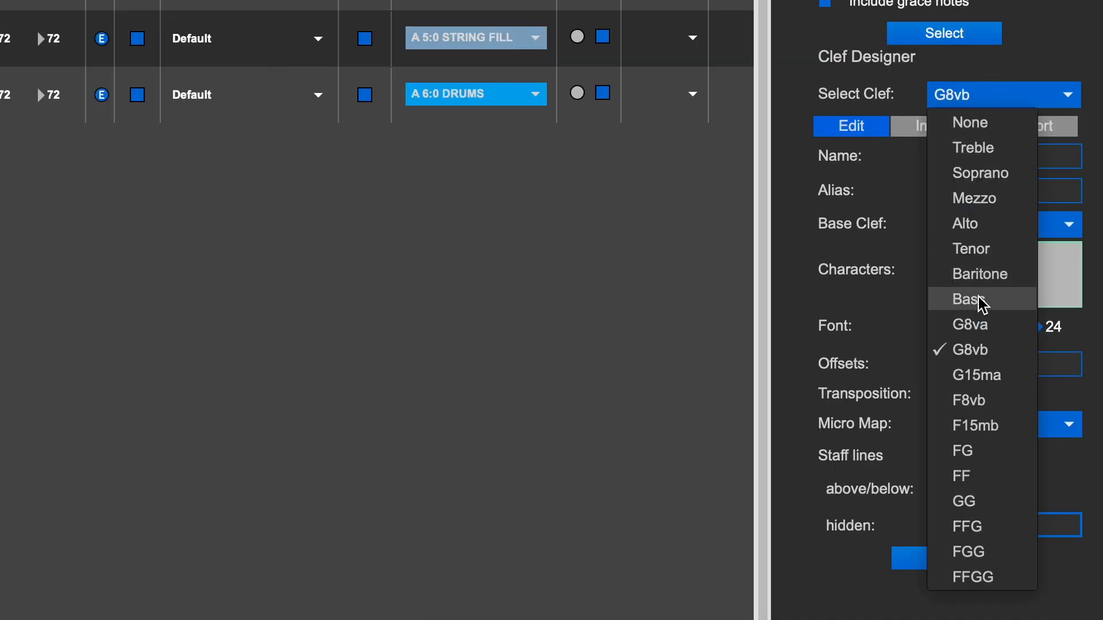
left_click(991, 350)
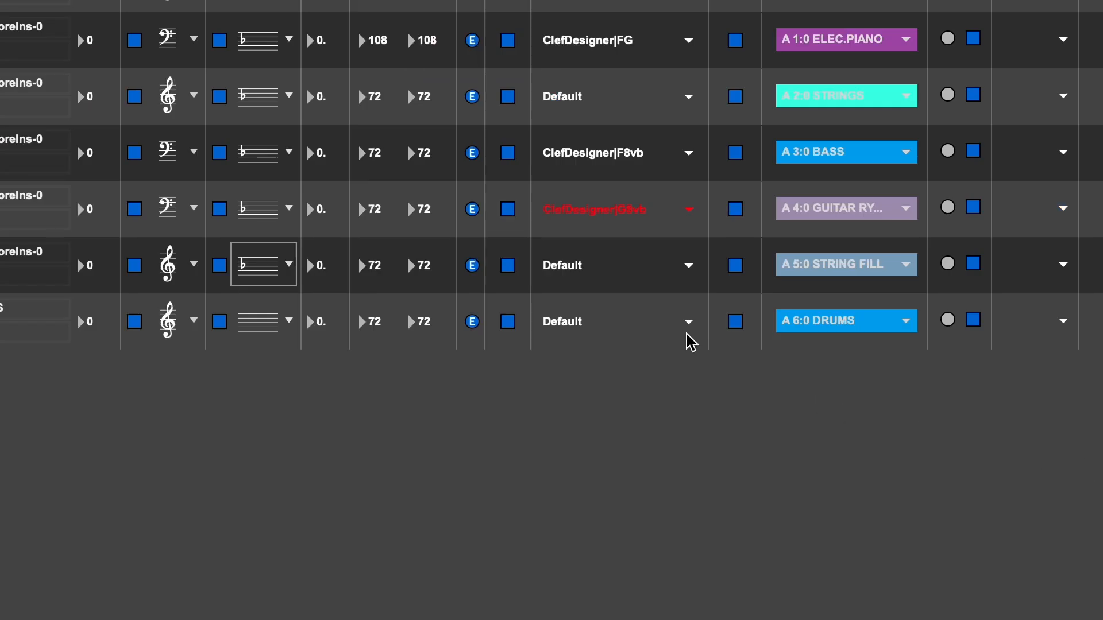
left_click(646, 326)
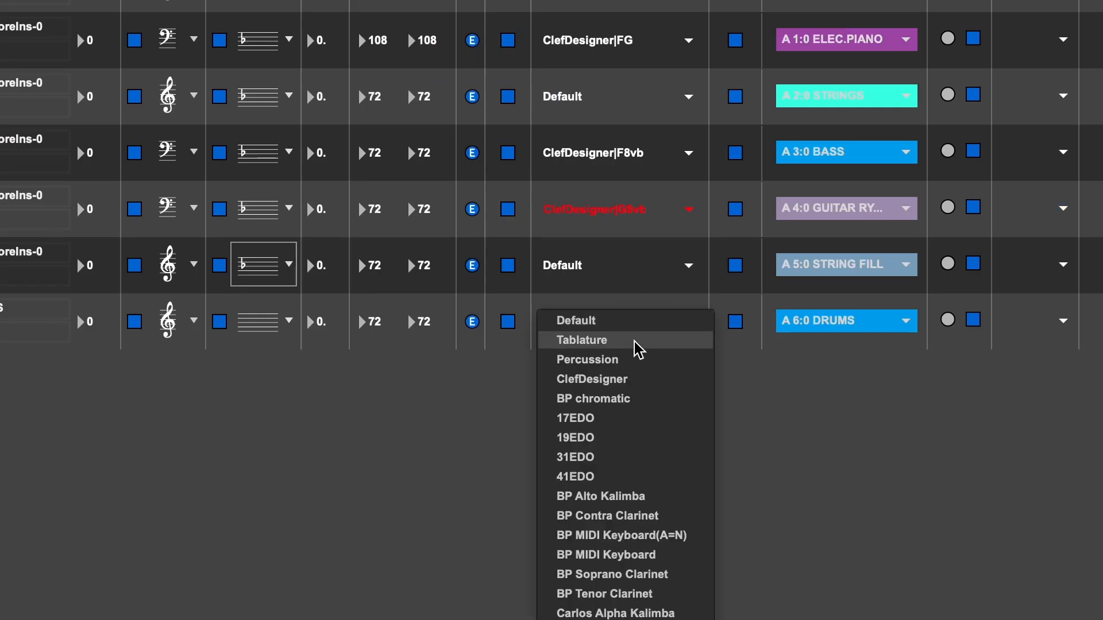
left_click(636, 360)
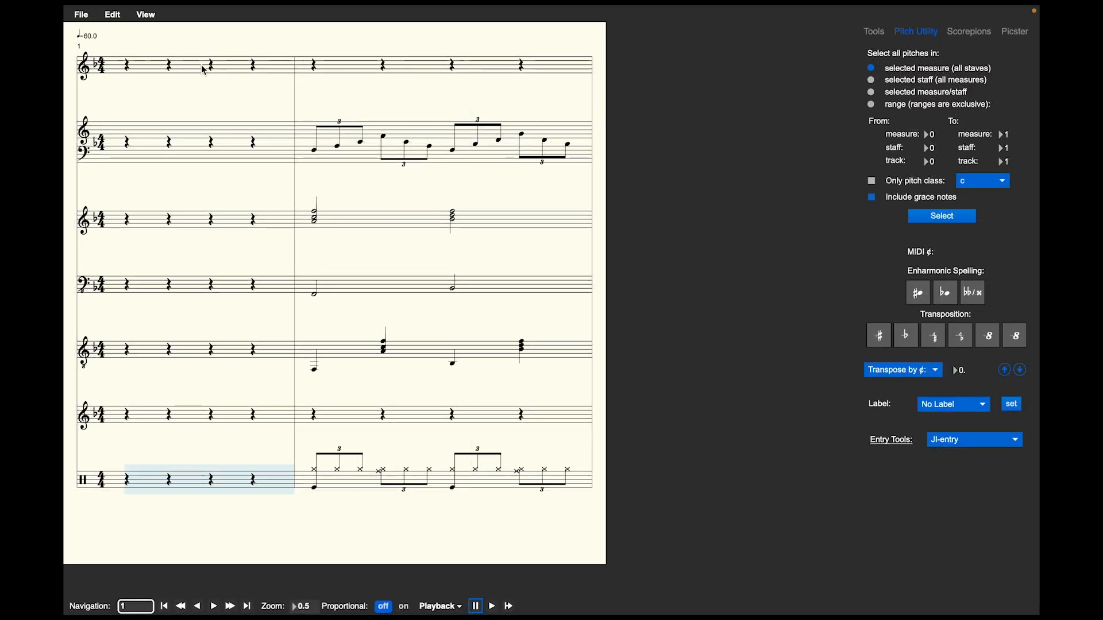
Step: Save the score to the Desktop under the name "What a wonderful world - tutorial"
left_click(82, 16)
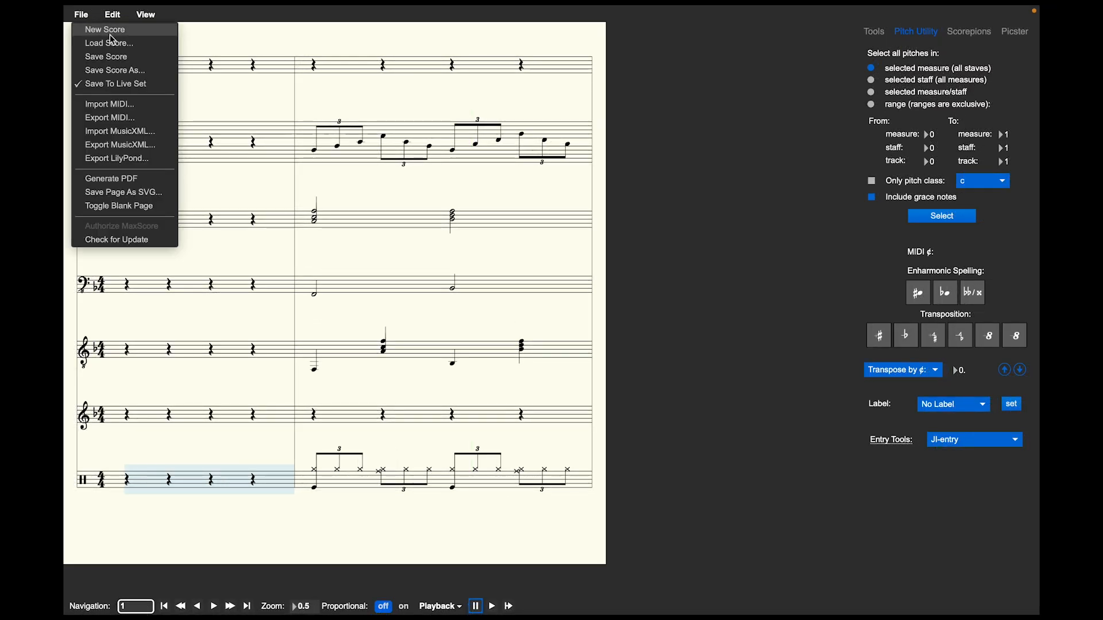
left_click(112, 71)
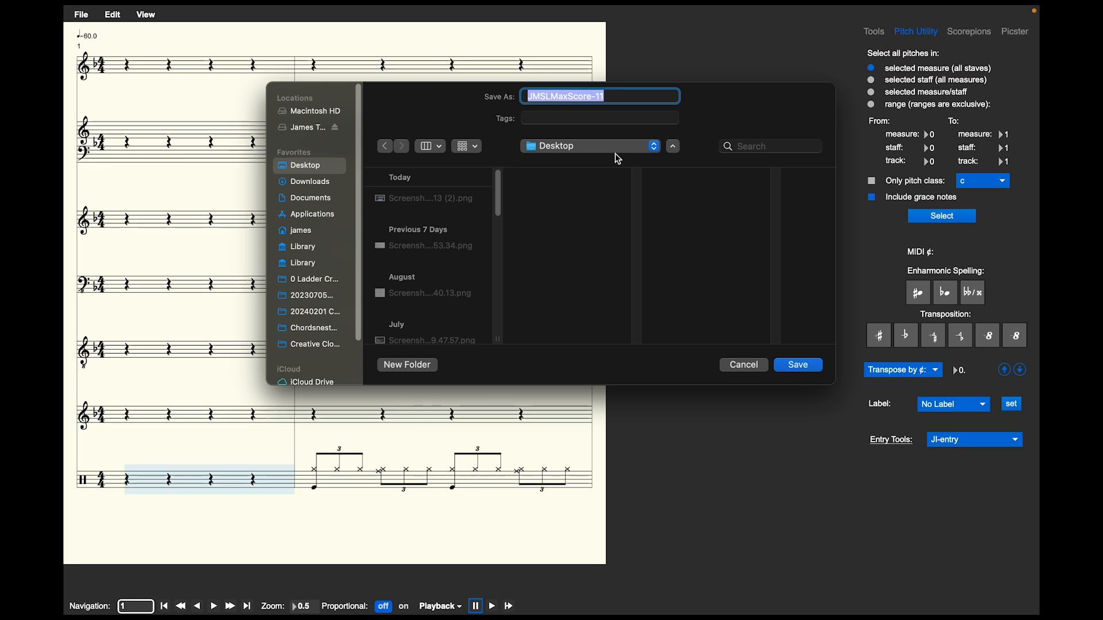
type("Wha")
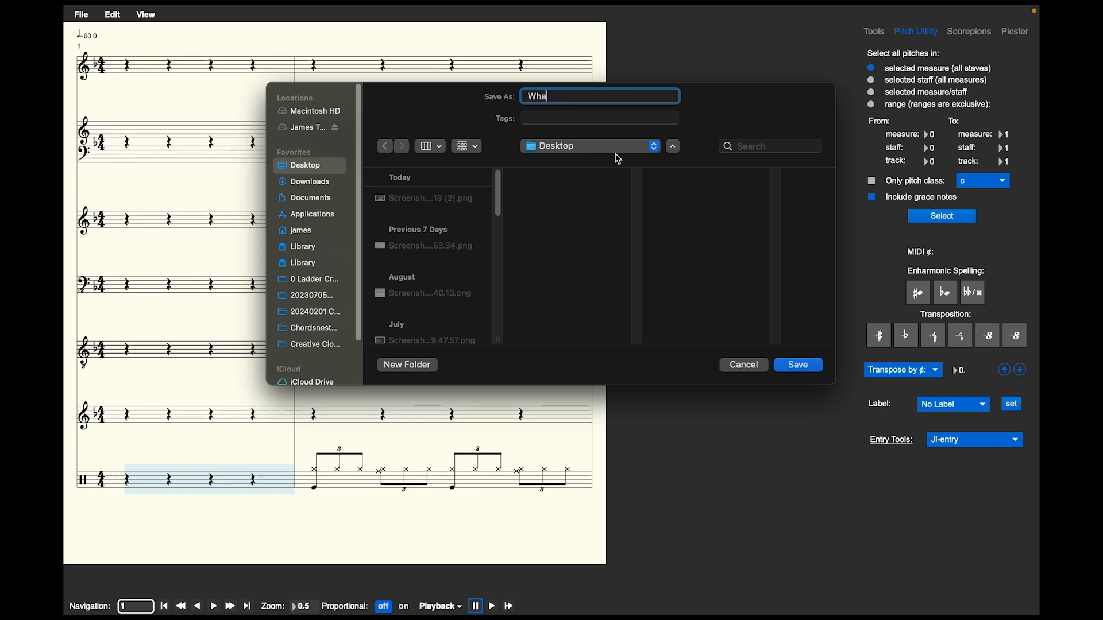
type("t a wonderful world - tutorial")
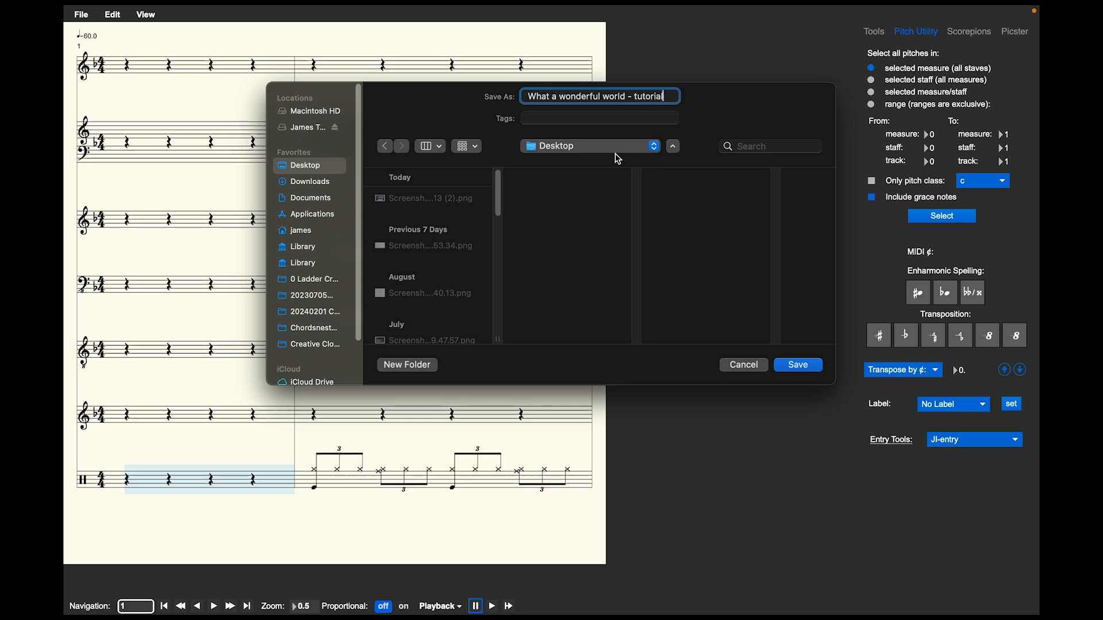
left_click(799, 366)
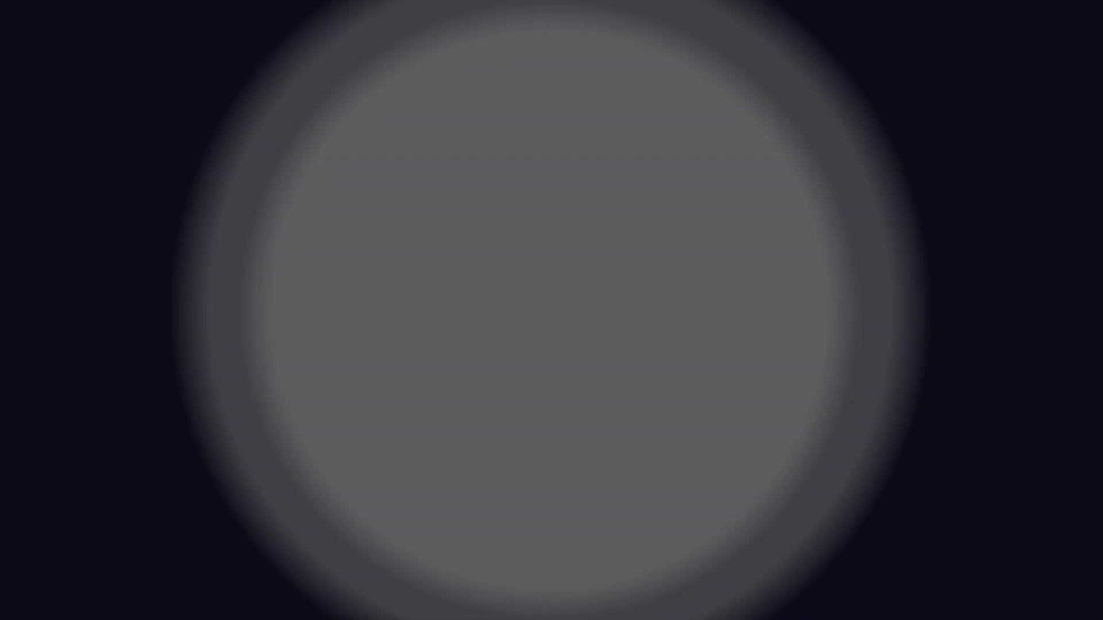